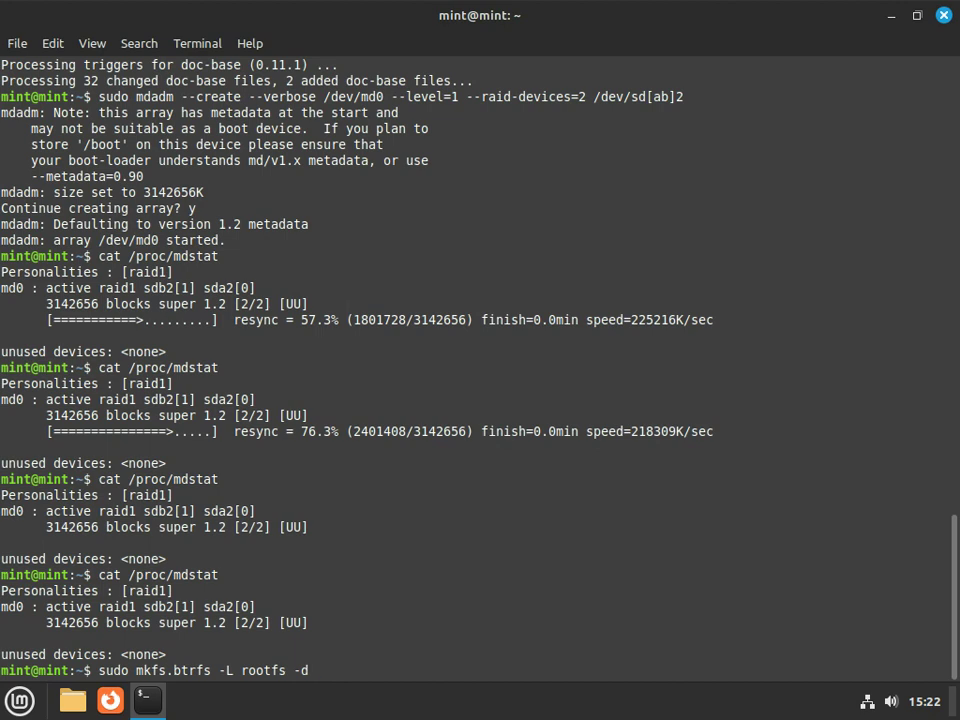
Step: Format /dev/sda3 and /dev/sdb3 as one btrfs filesystem labelled rootfs, RAID0 data and metadata
text(raid0 -m raid0 -f)
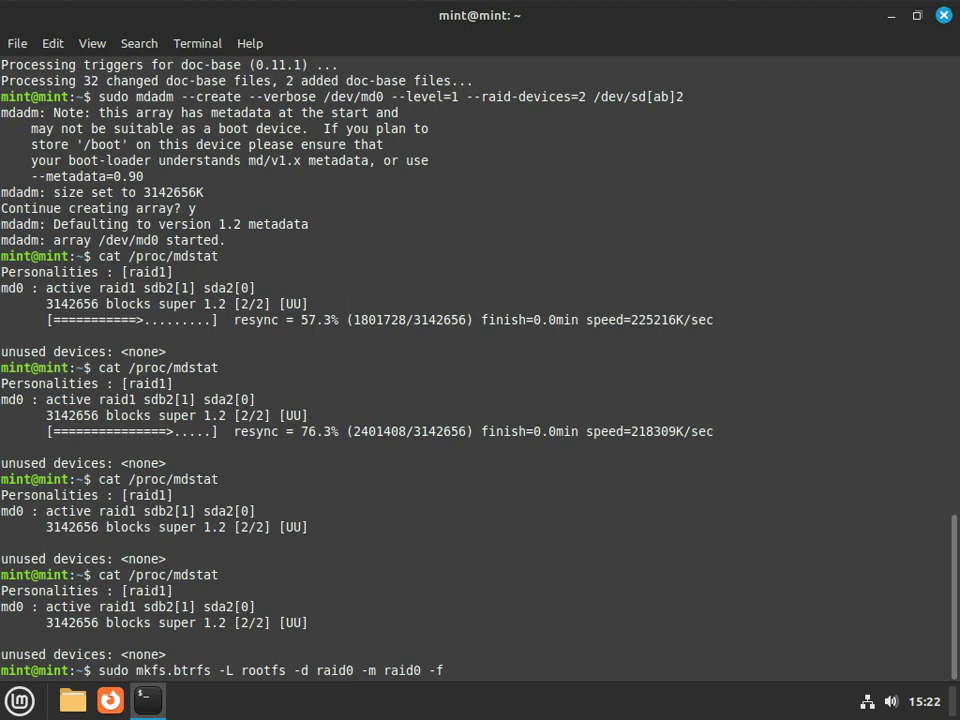
text( /dev/sd[ab]3)
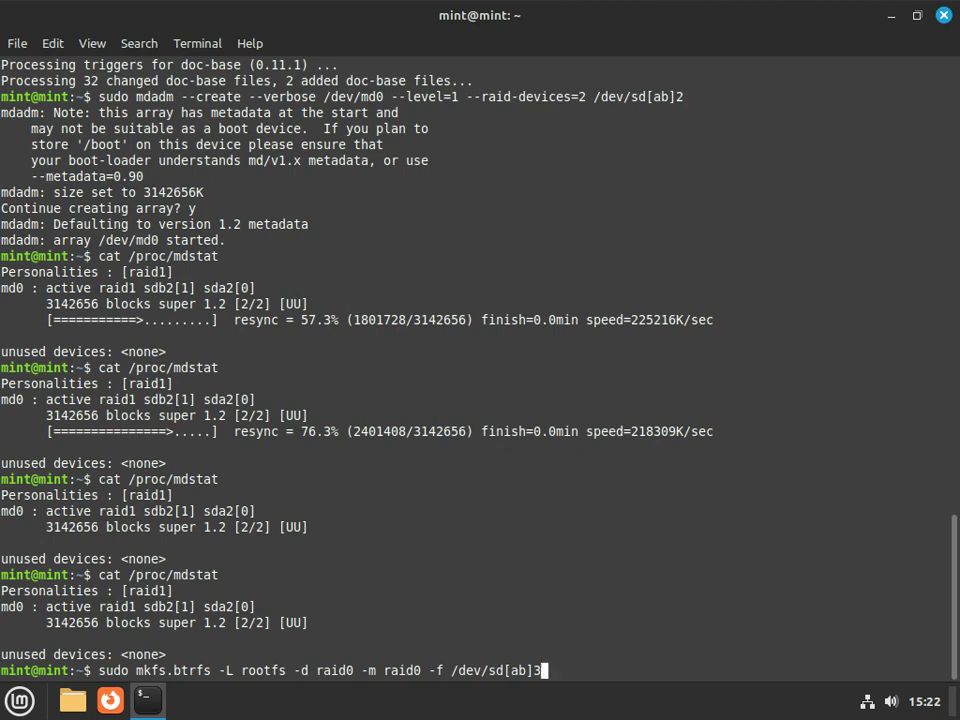
scroll(480, 360, up, 12)
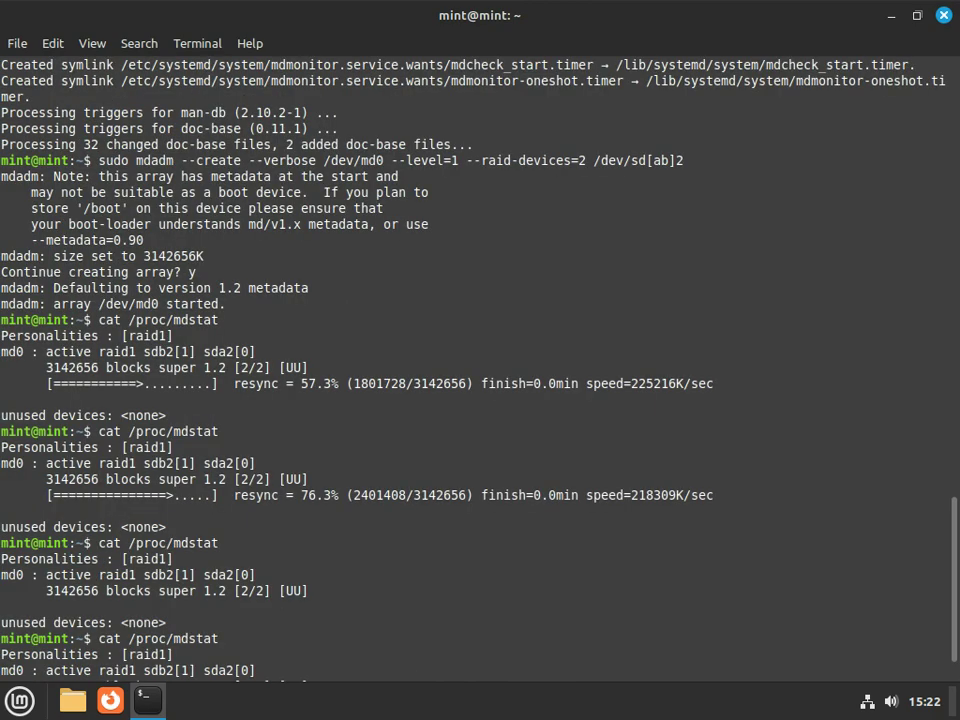
scroll(480, 360, up, 5)
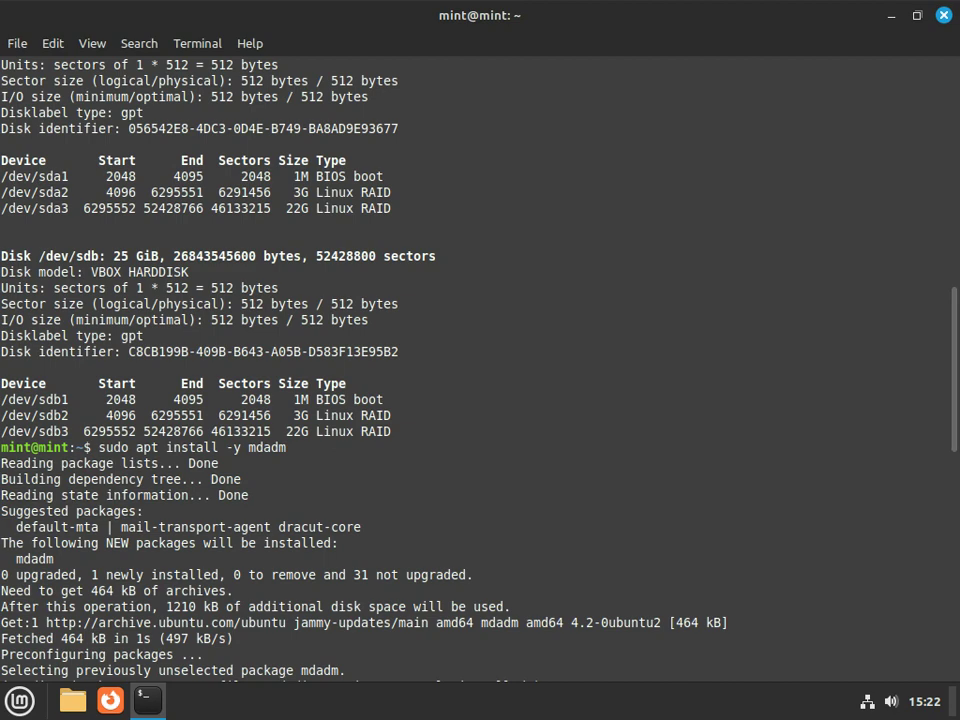
scroll(480, 360, down, 17)
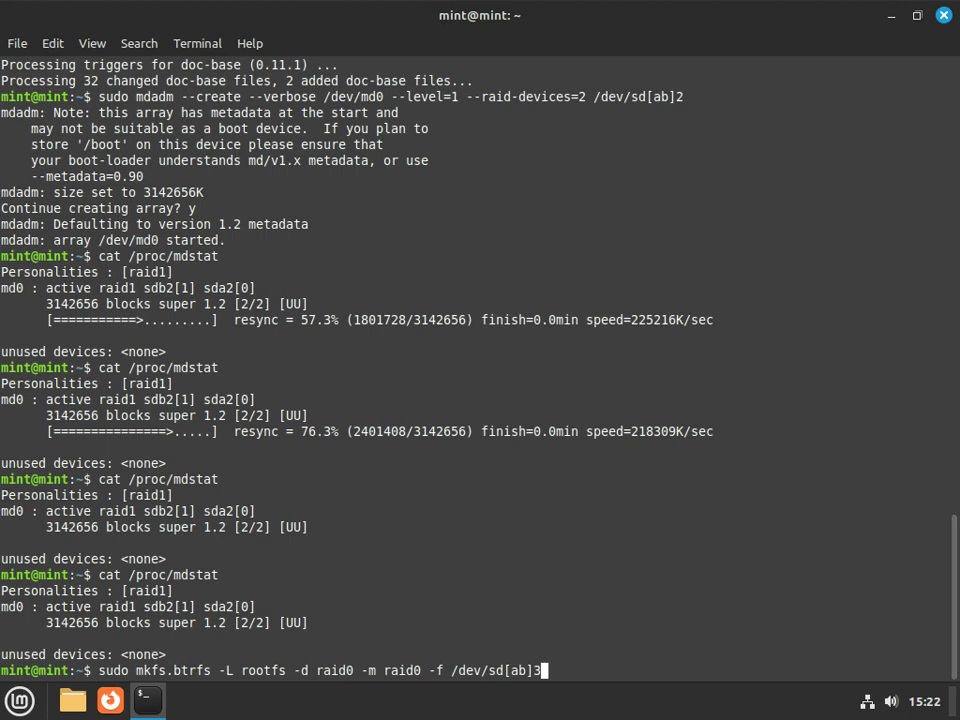
key(Return)
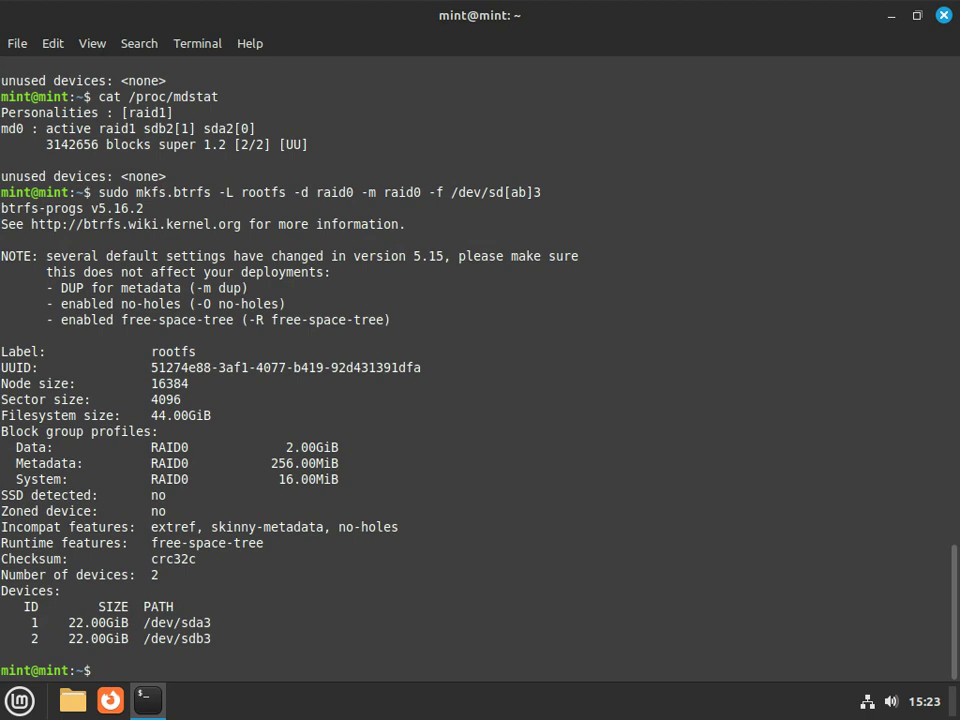
Step: Clear the recalled mkfs.btrfs command from the prompt and minimize the terminal to the desktop
key(Up)
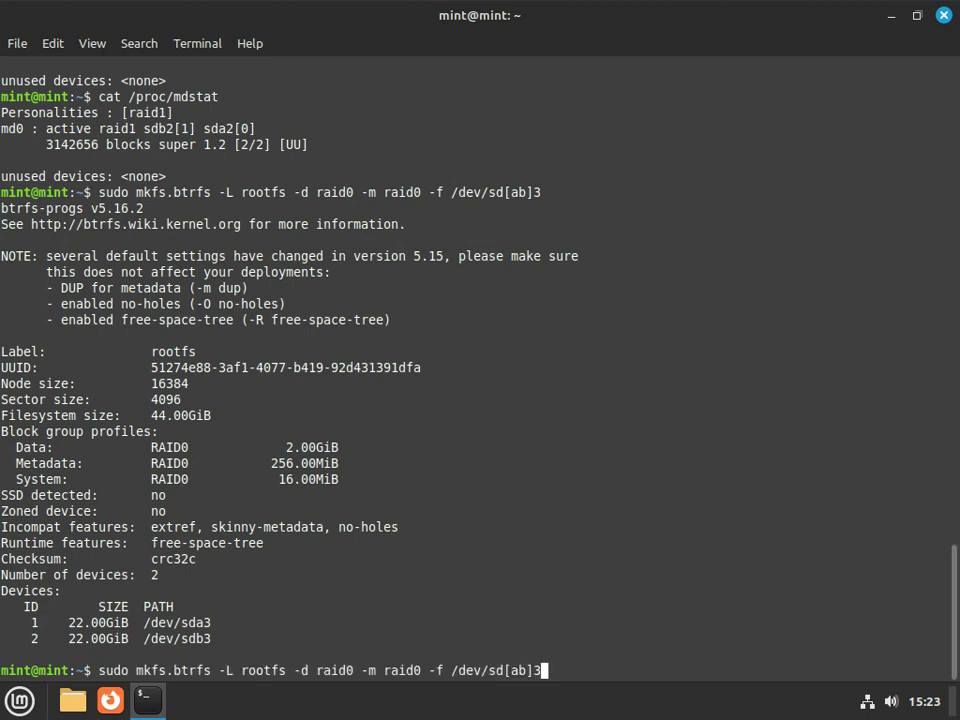
drag(190, 670, 945, 670)
click(945, 670)
key(ctrl+u)
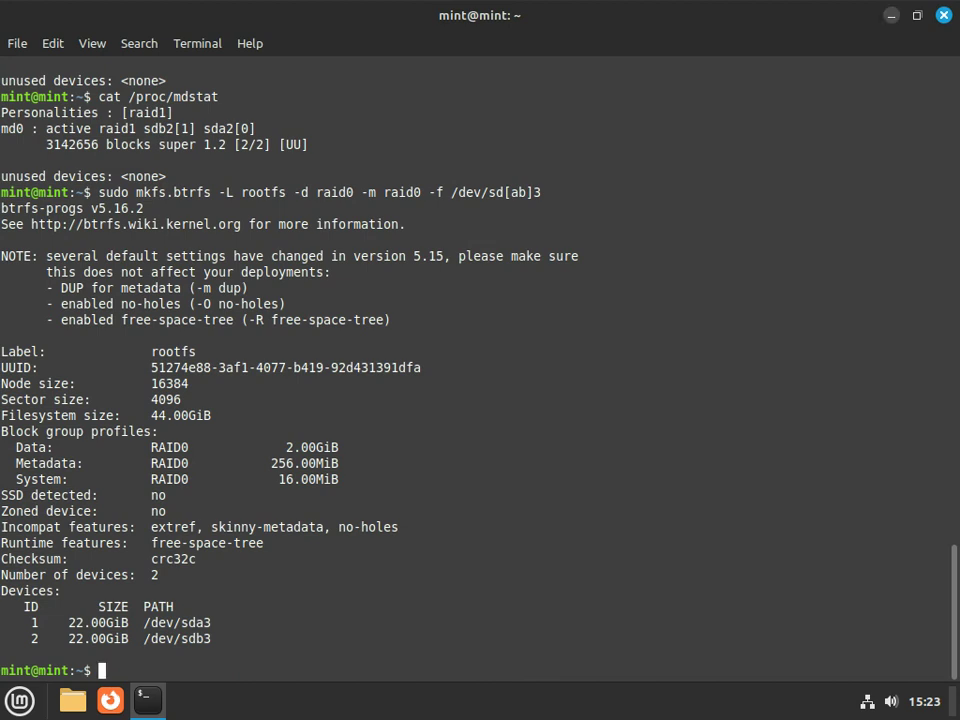
key(super+d)
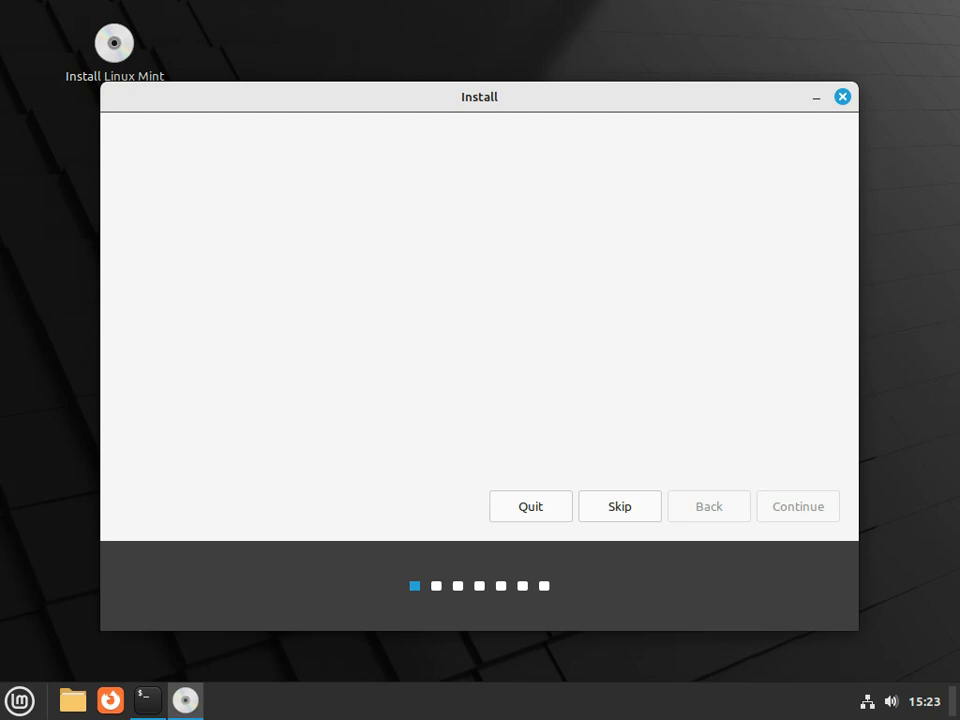
Step: Go past the welcome and codecs pages and choose 'Something else' for manual partitioning
key(Return)
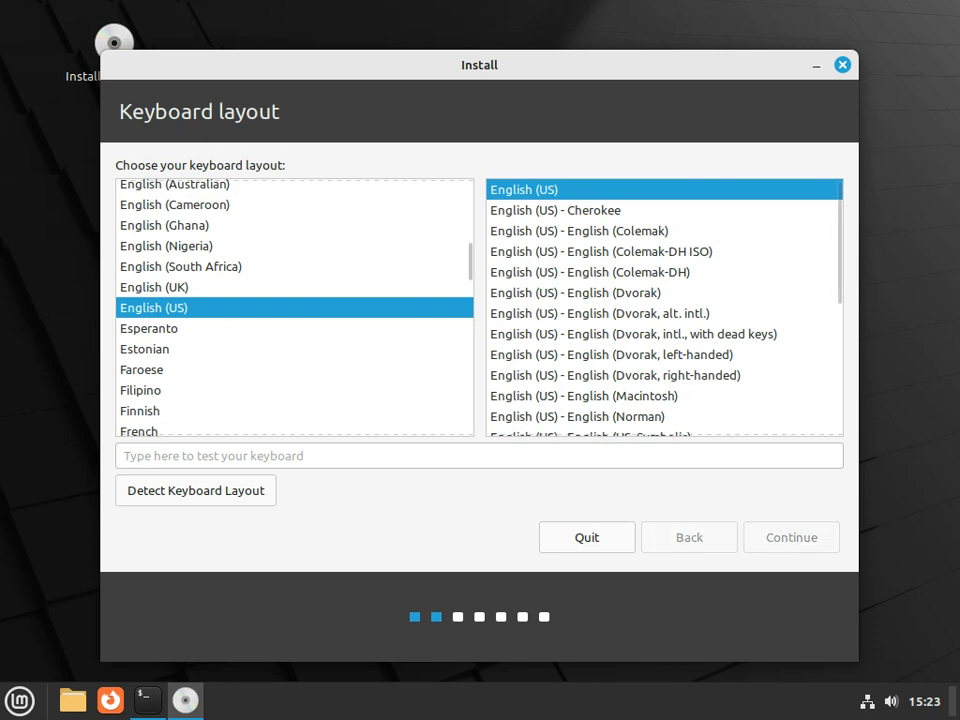
key(Return)
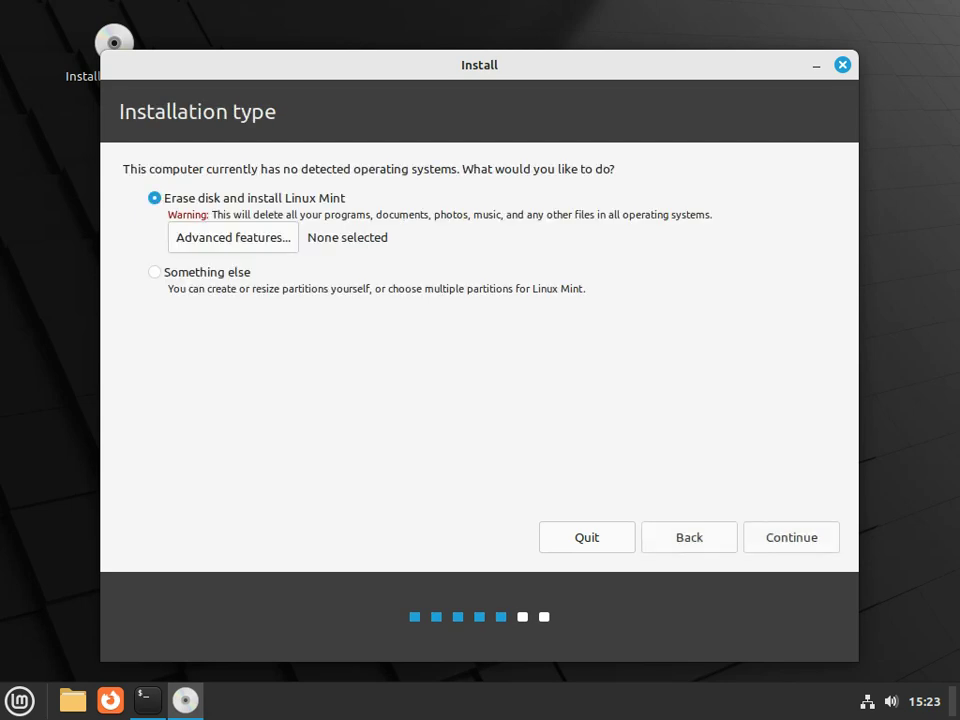
click(154, 272)
drag(168, 289, 586, 289)
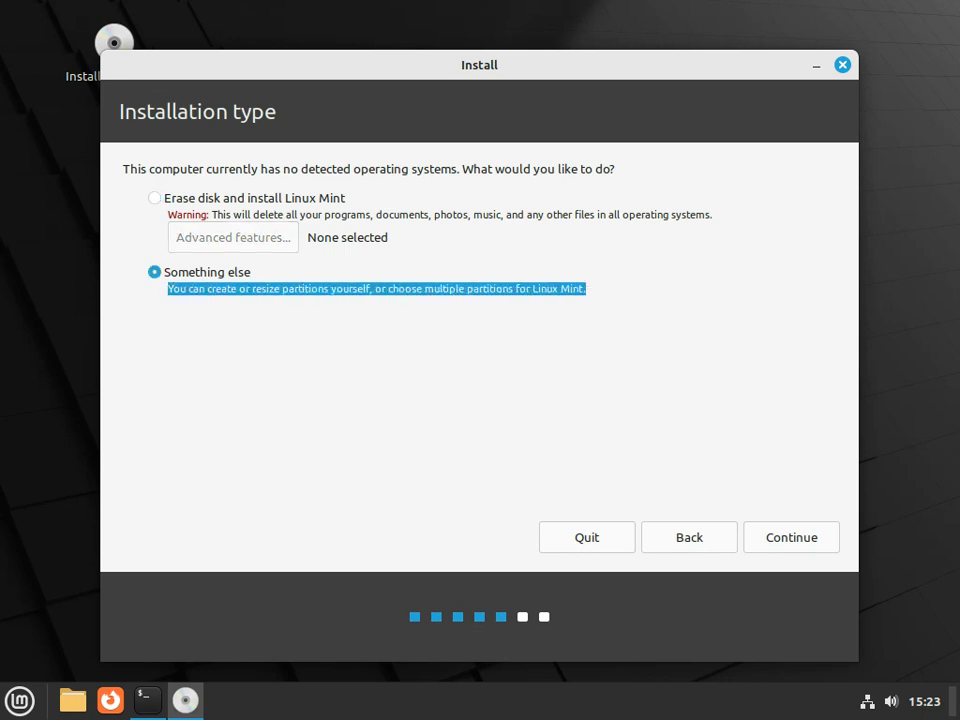
key(Return)
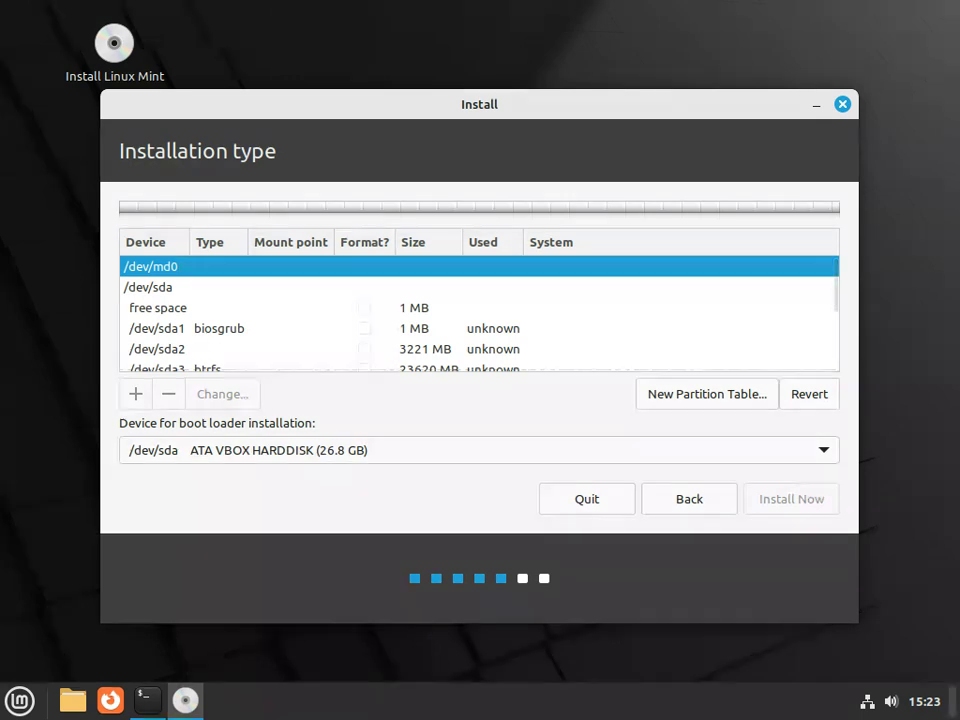
Step: Create an empty partition table on /dev/md0 (3218 MB free), then quit the installer
key(Return)
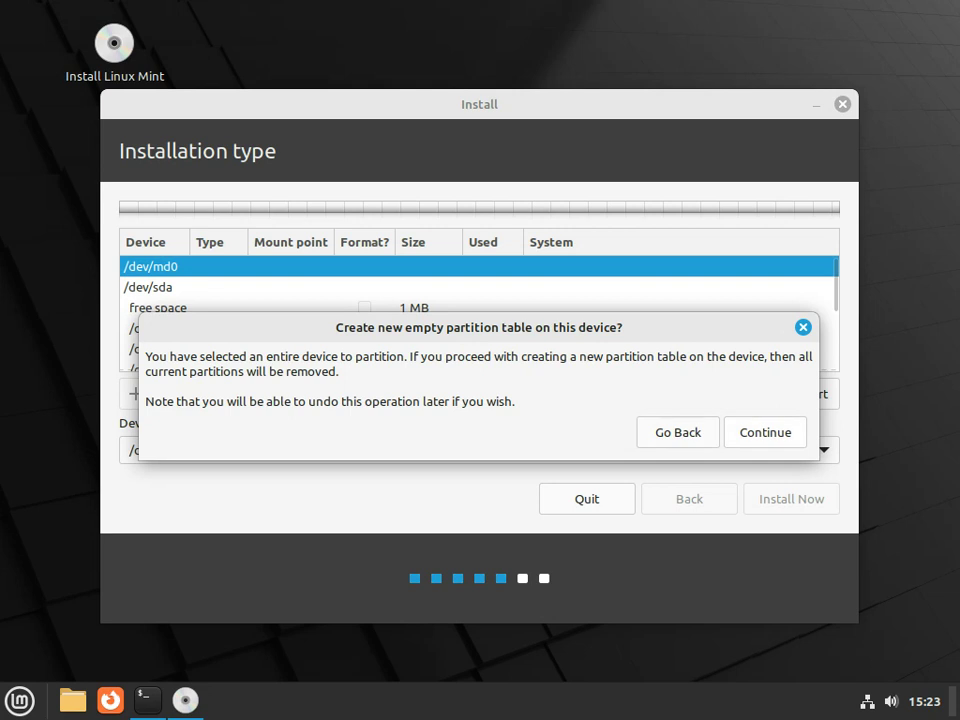
key(Return)
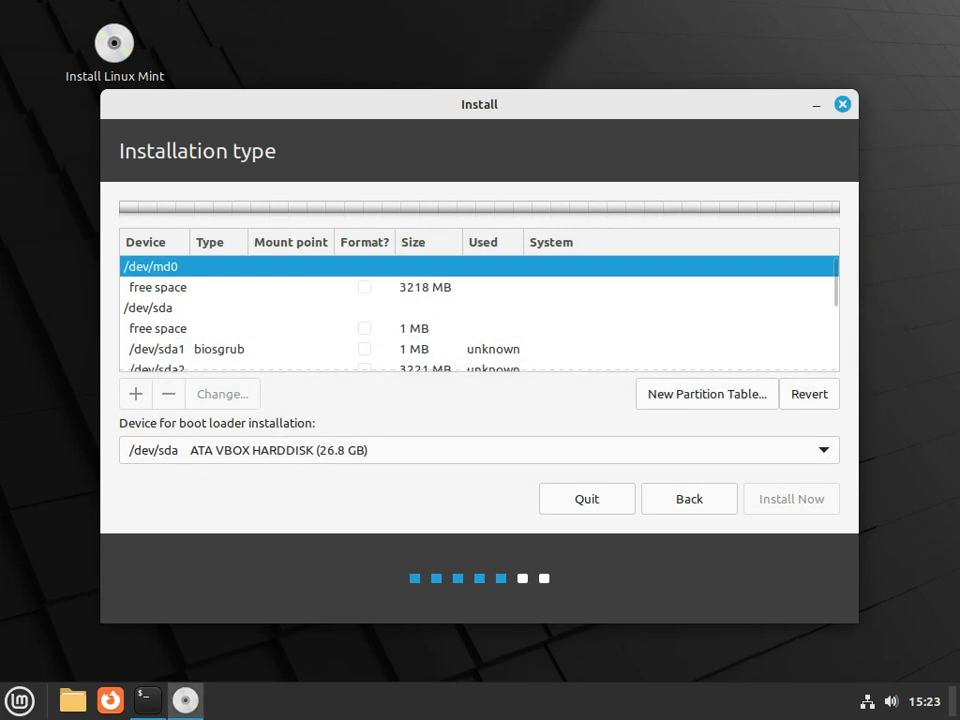
click(158, 287)
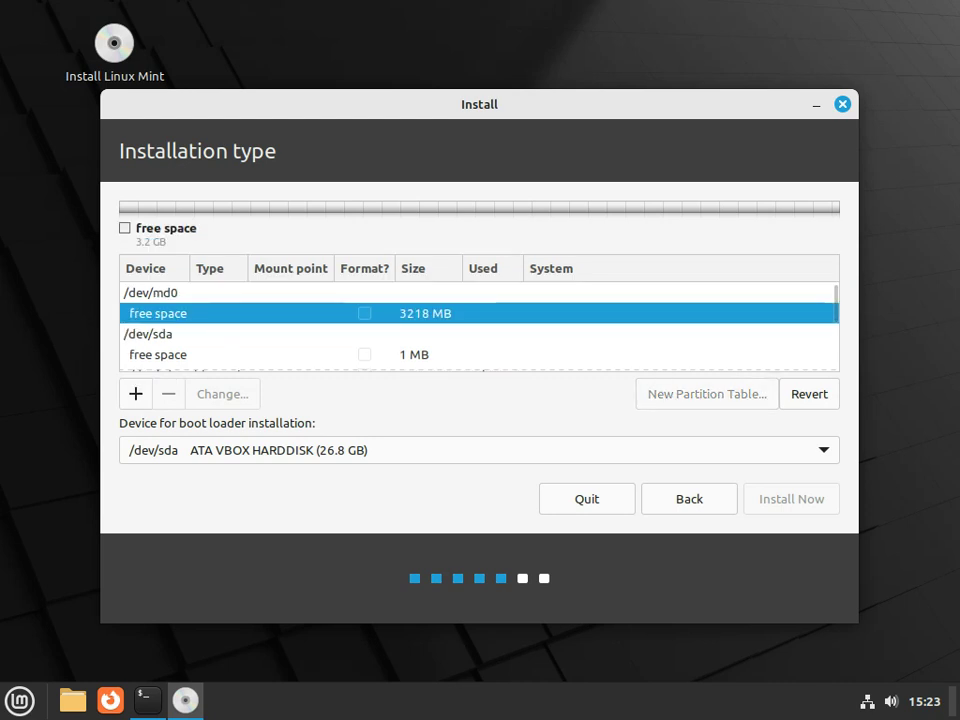
click(150, 293)
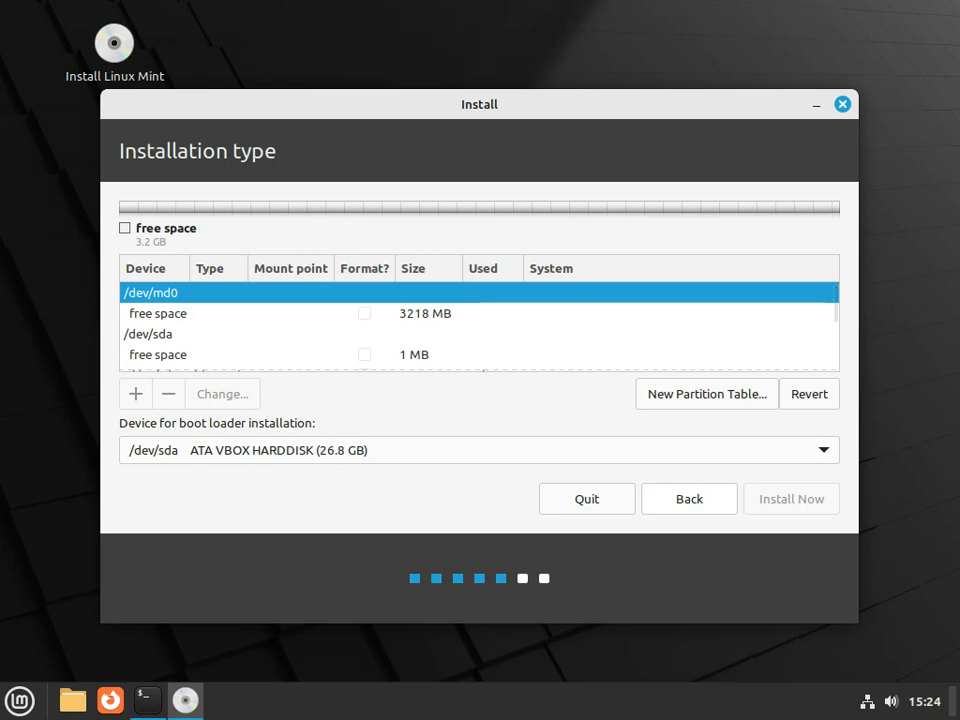
key(alt+F4)
key(Return)
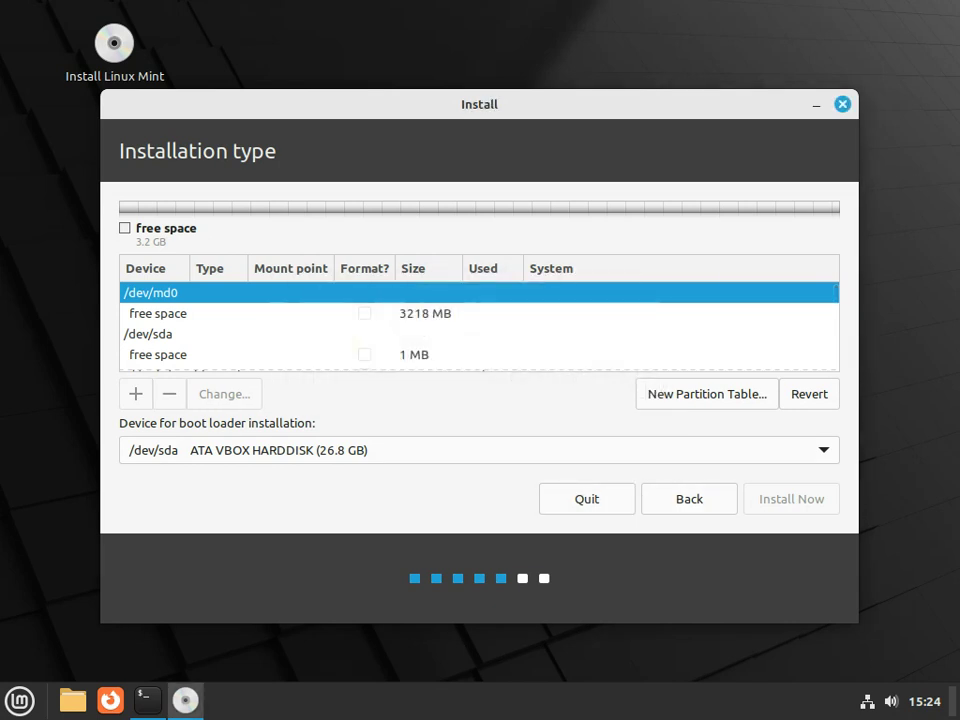
Step: Run sudo mkfs.ext4 /dev/md0 in the terminal, then close the terminal window
click(148, 700)
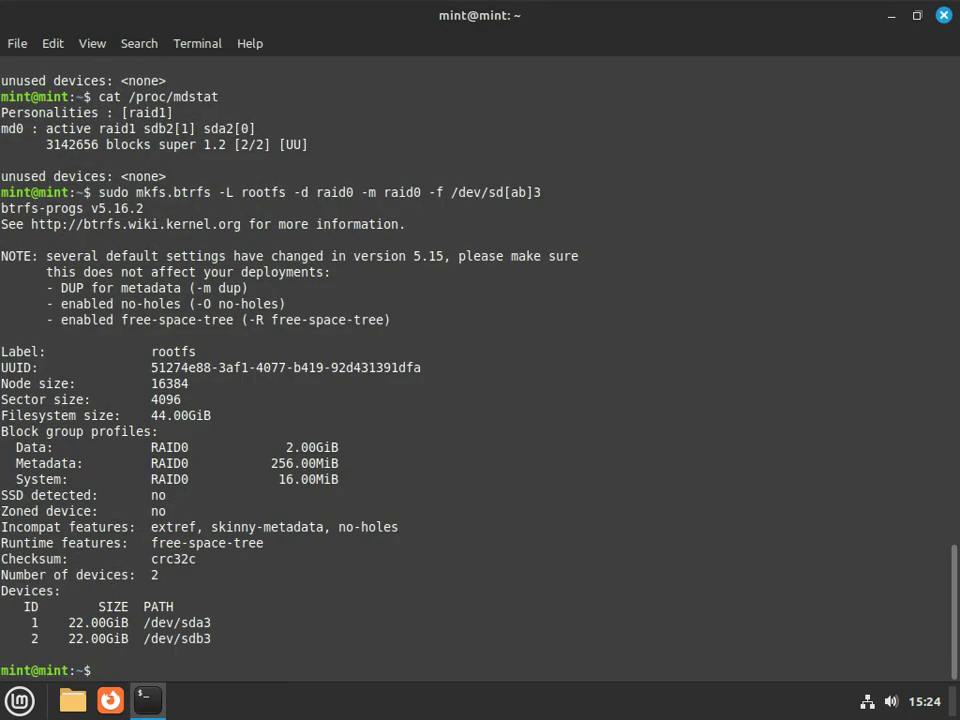
text(sudo mkfs.ext4)
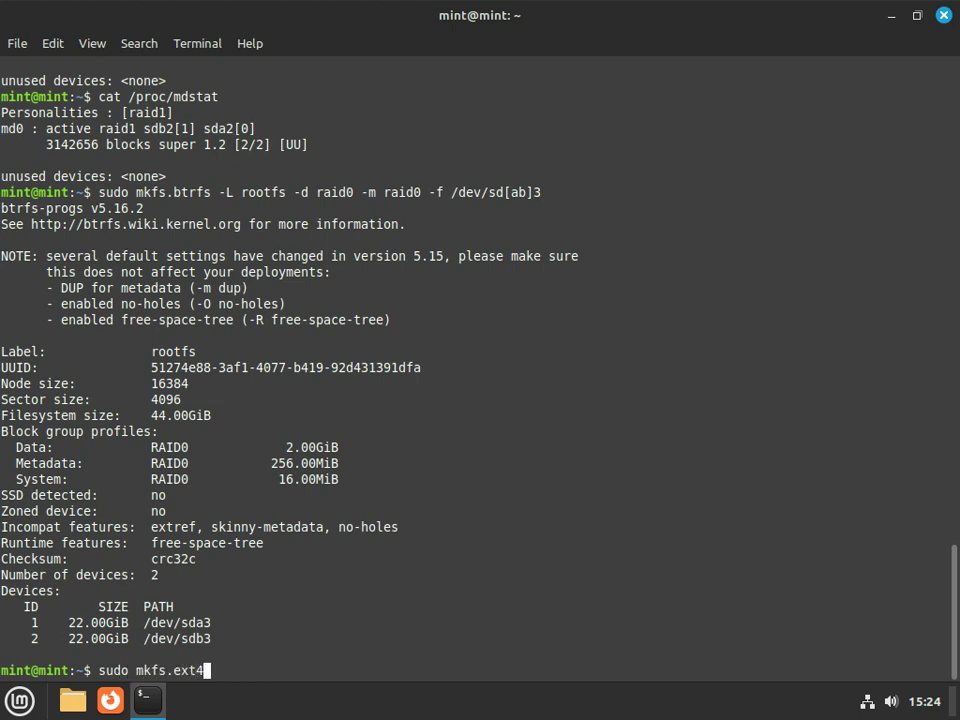
text( /dev/md0)
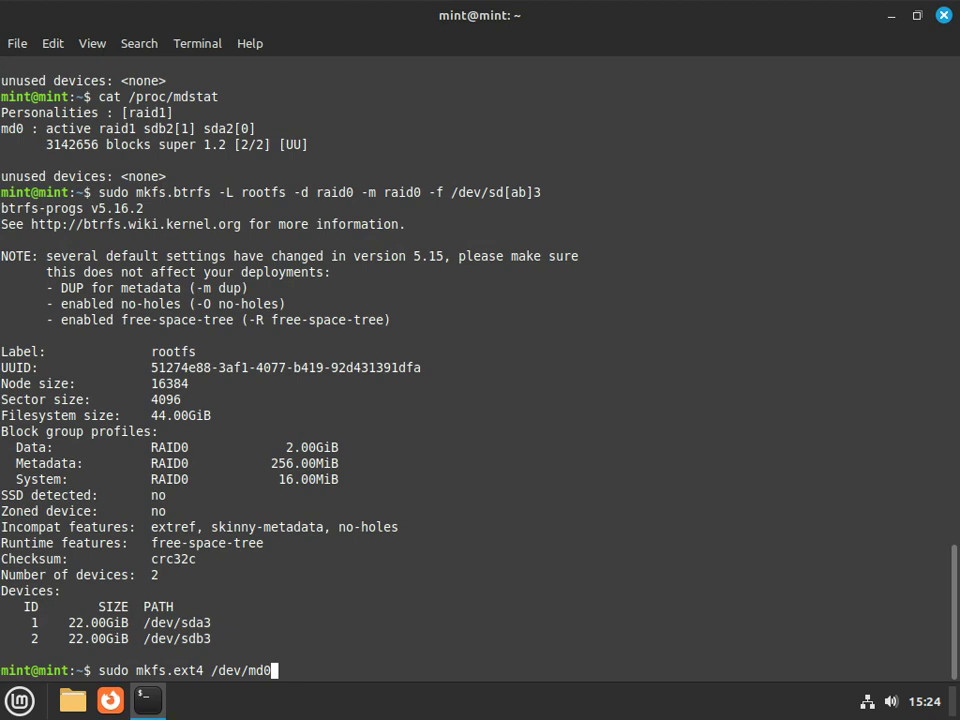
key(Return)
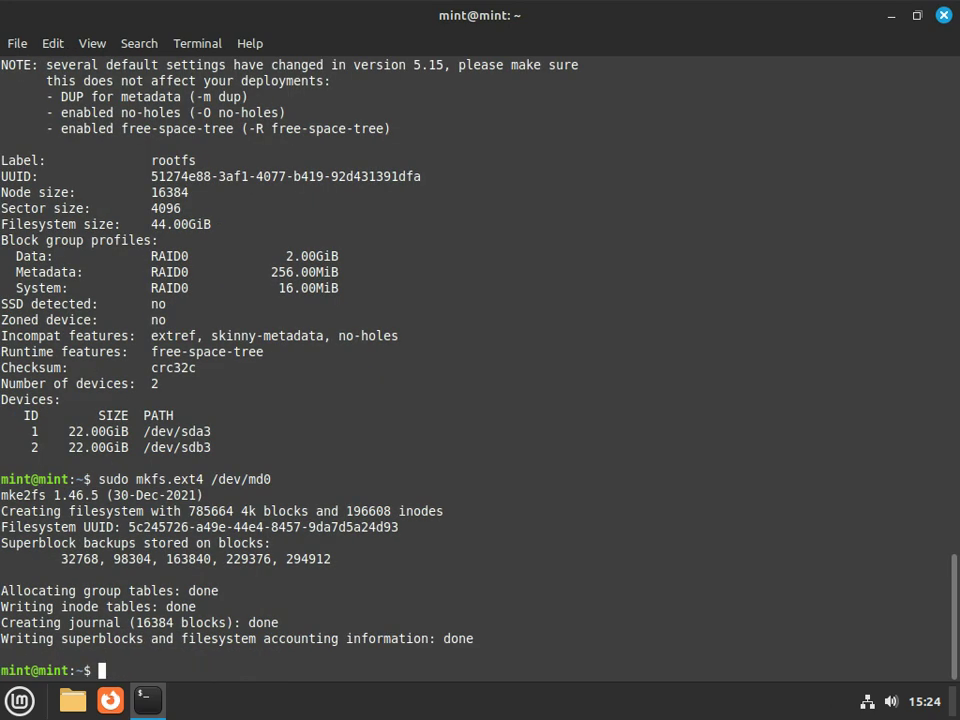
key(alt+F4)
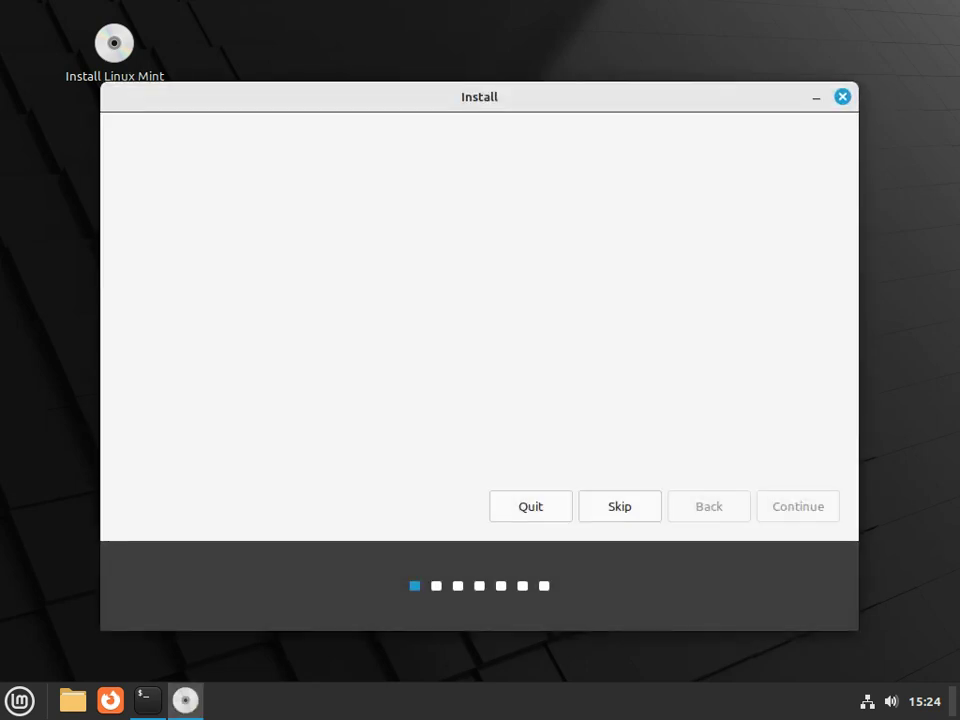
Step: Relaunch the installer and choose 'Something else' to reach the partition table with ext4 /dev/md0
key(Return)
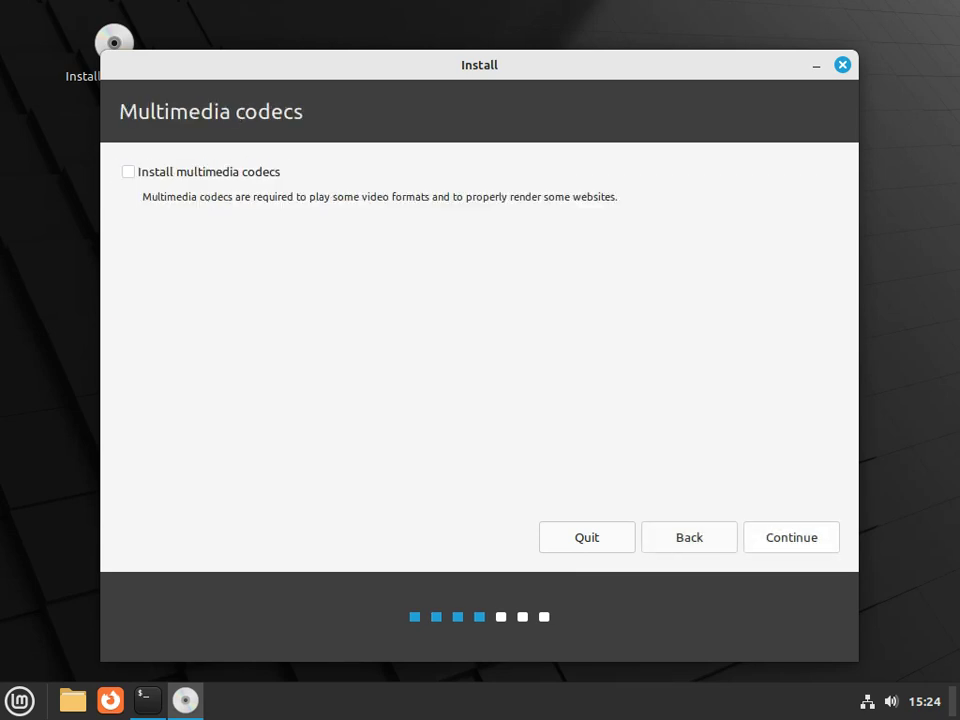
key(Return)
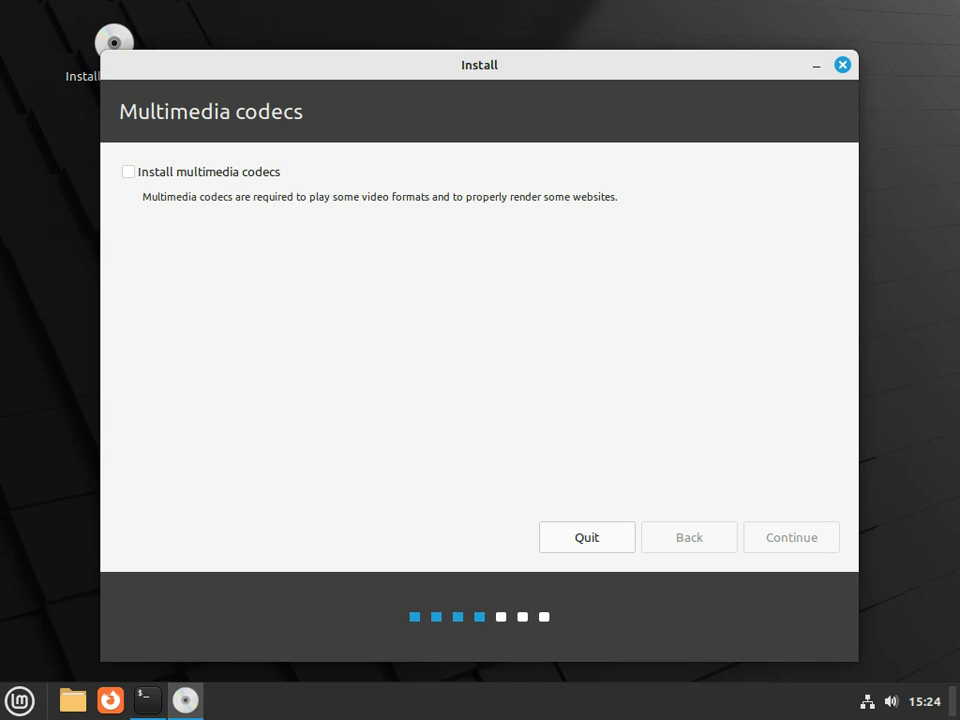
click(154, 272)
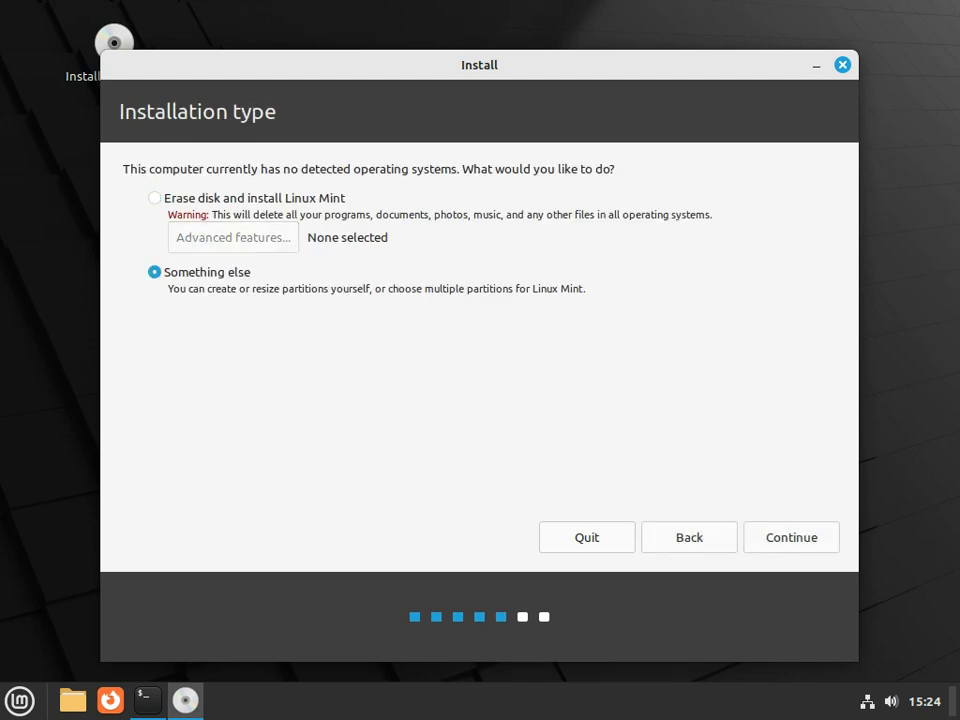
key(Return)
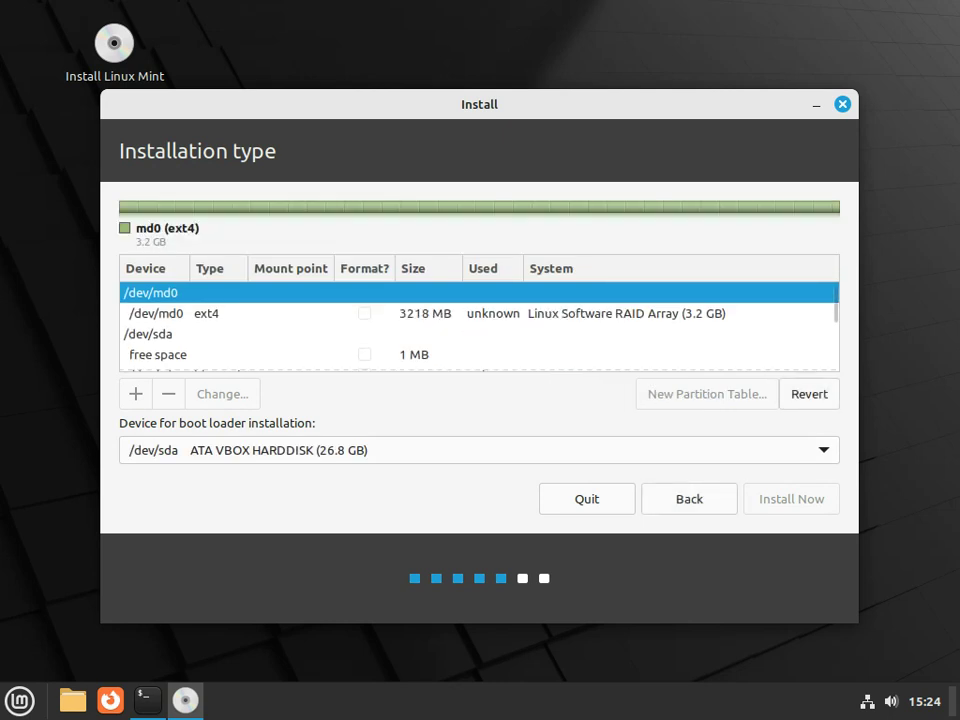
Step: Set /dev/md0 to Ext4 journaling file system, with Format ticked and mount point /boot
click(160, 313)
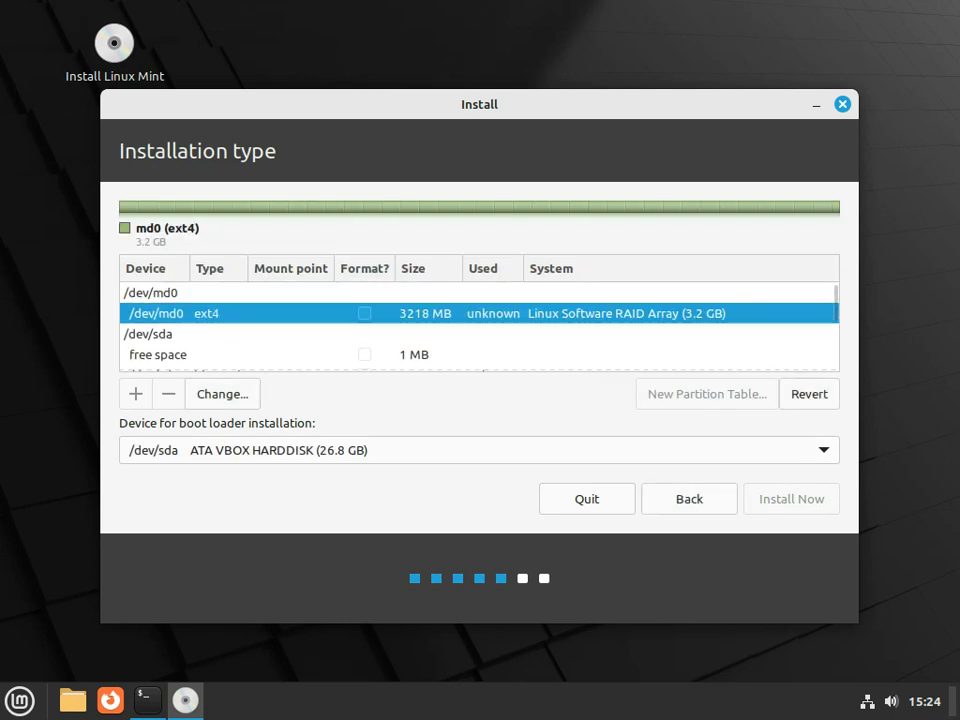
double_click(160, 313)
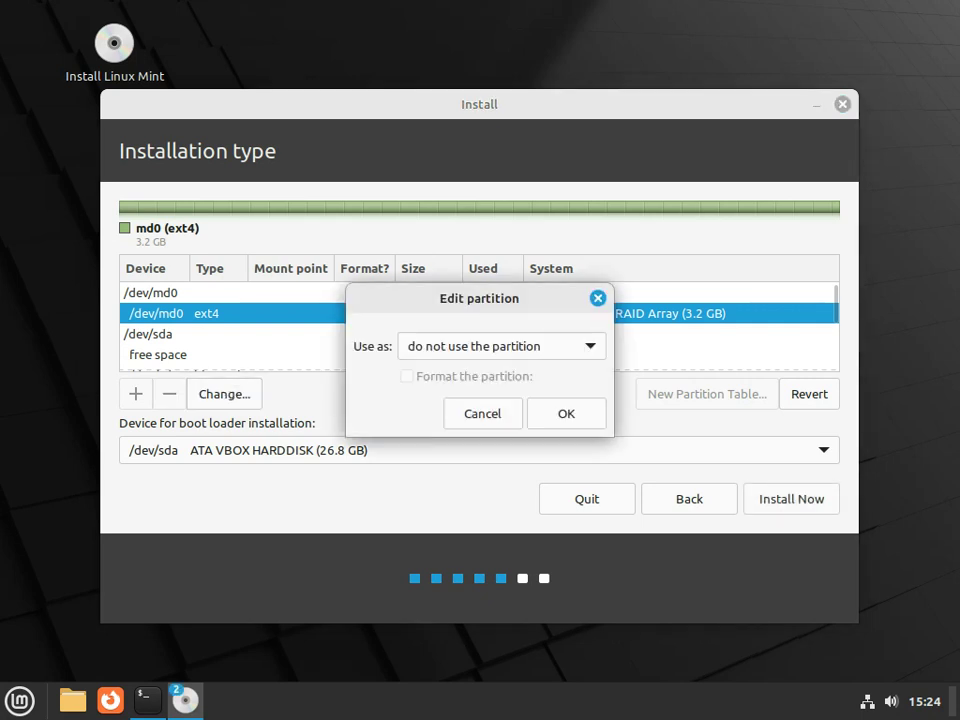
click(470, 348)
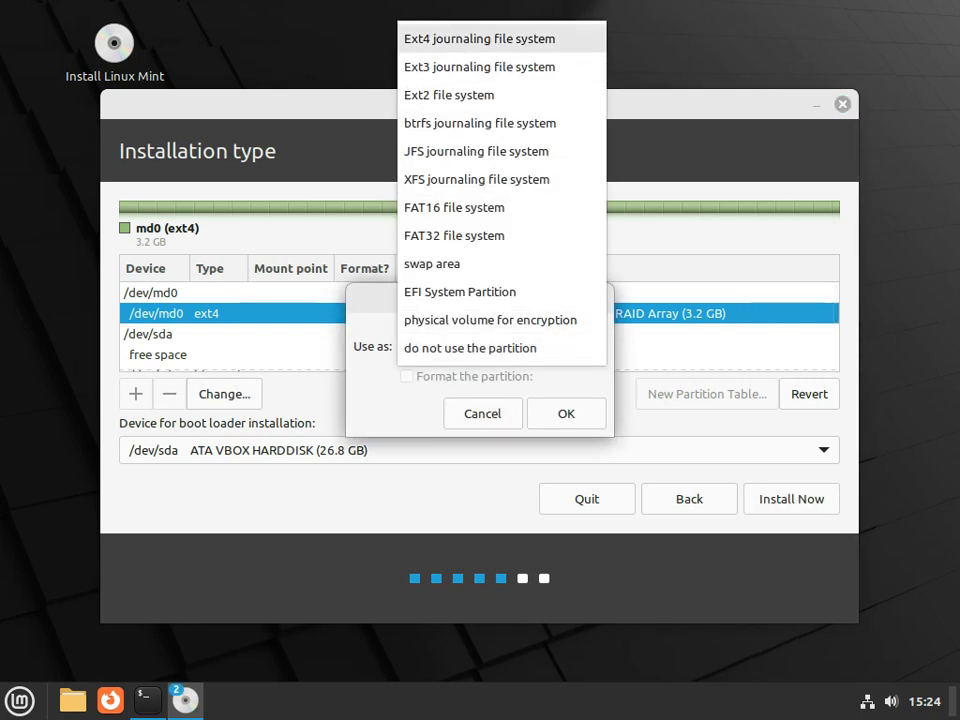
click(480, 38)
drag(497, 298, 518, 373)
click(463, 451)
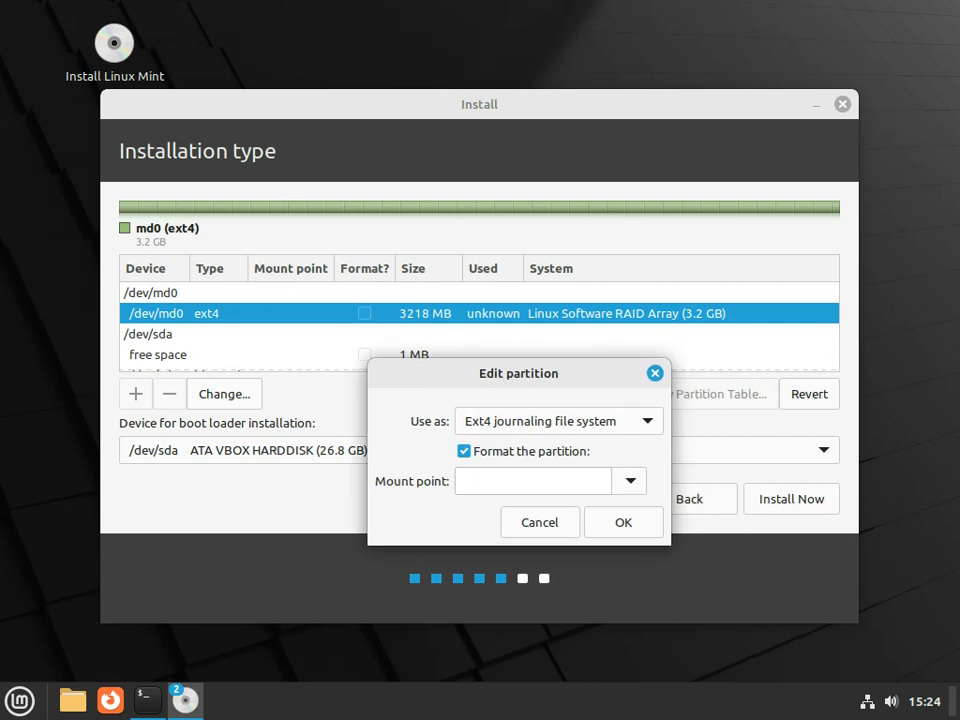
click(630, 481)
click(480, 251)
Step: Confirm the /boot settings, then set /dev/sda3 as btrfs mounted at / without formatting
key(Return)
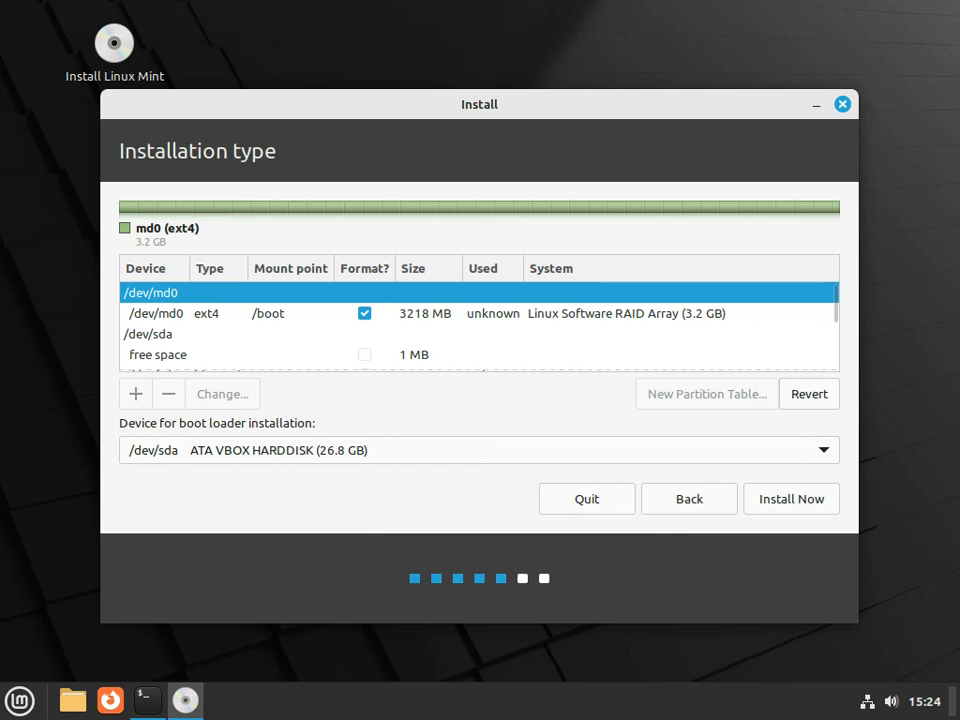
scroll(479, 326, down, 2)
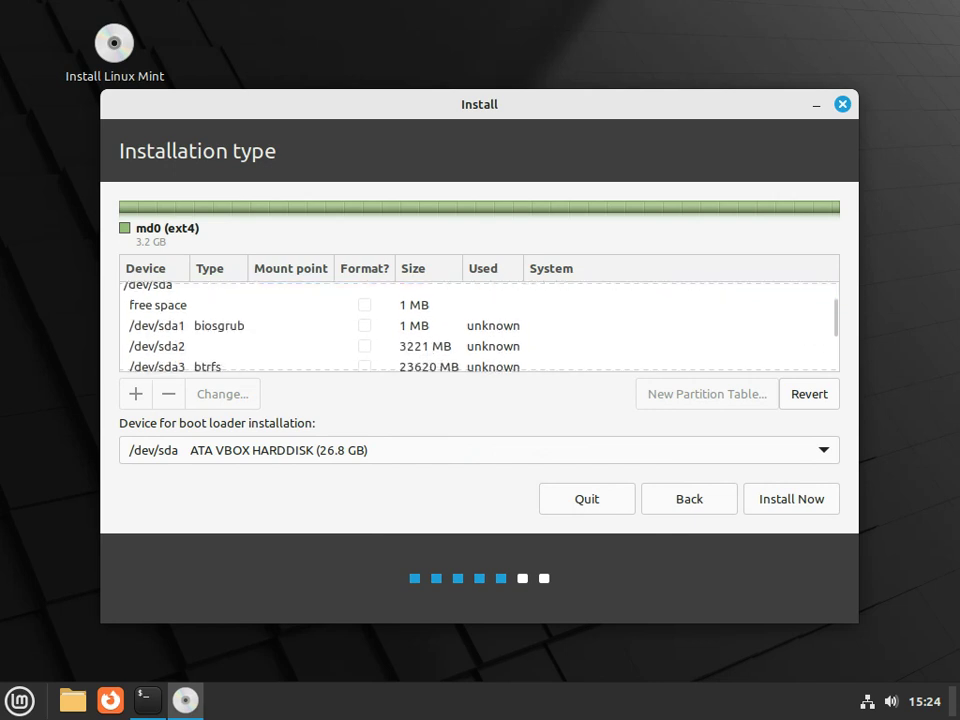
click(157, 366)
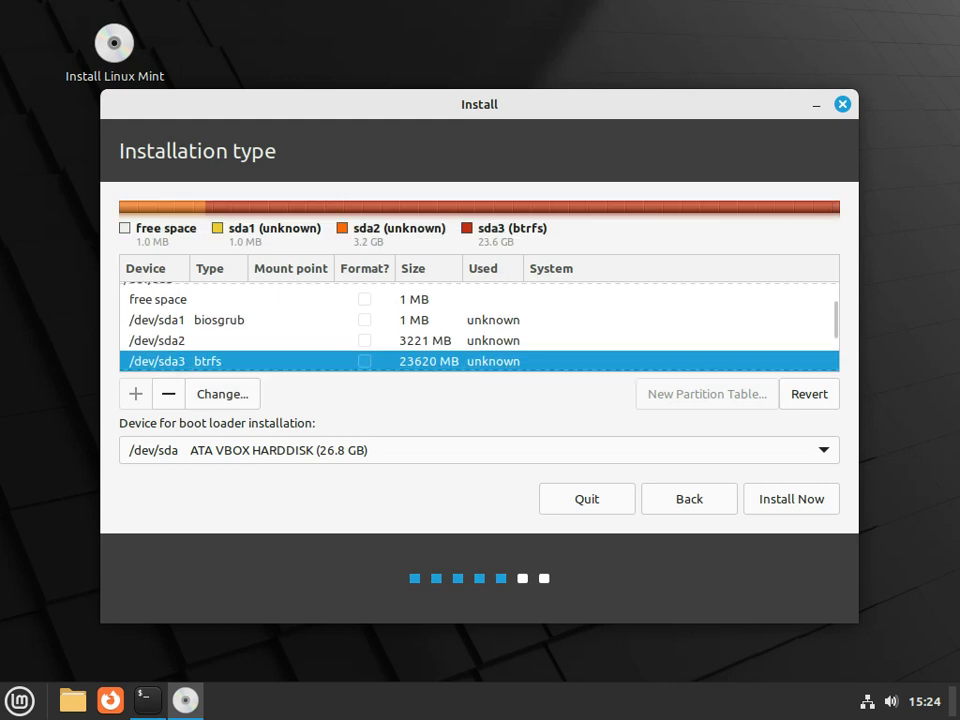
scroll(479, 326, down, 1)
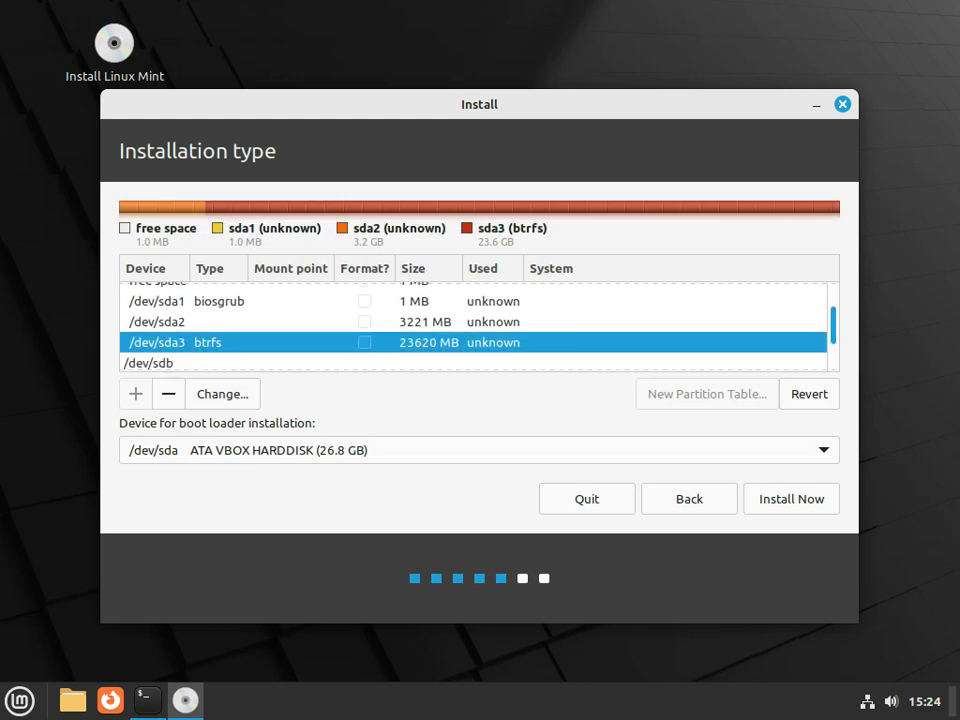
click(224, 393)
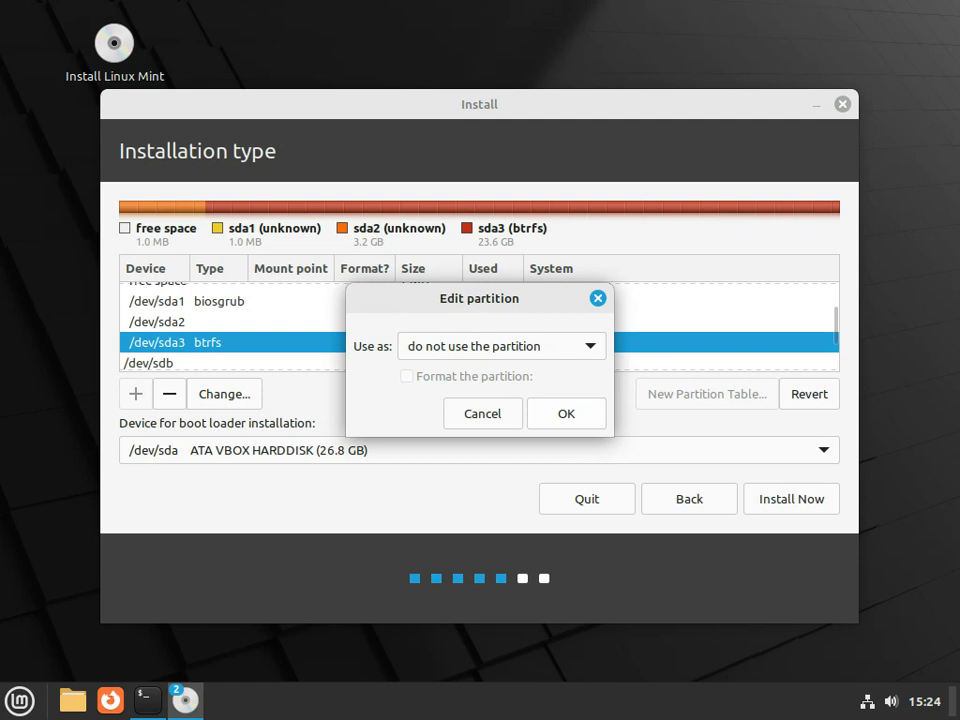
click(504, 343)
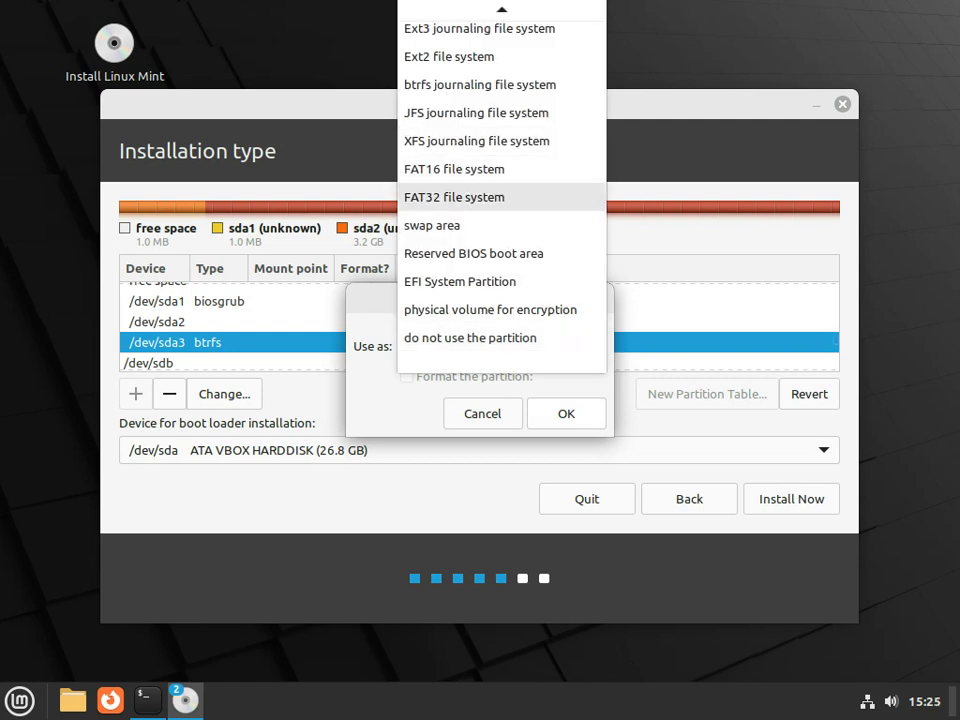
click(480, 96)
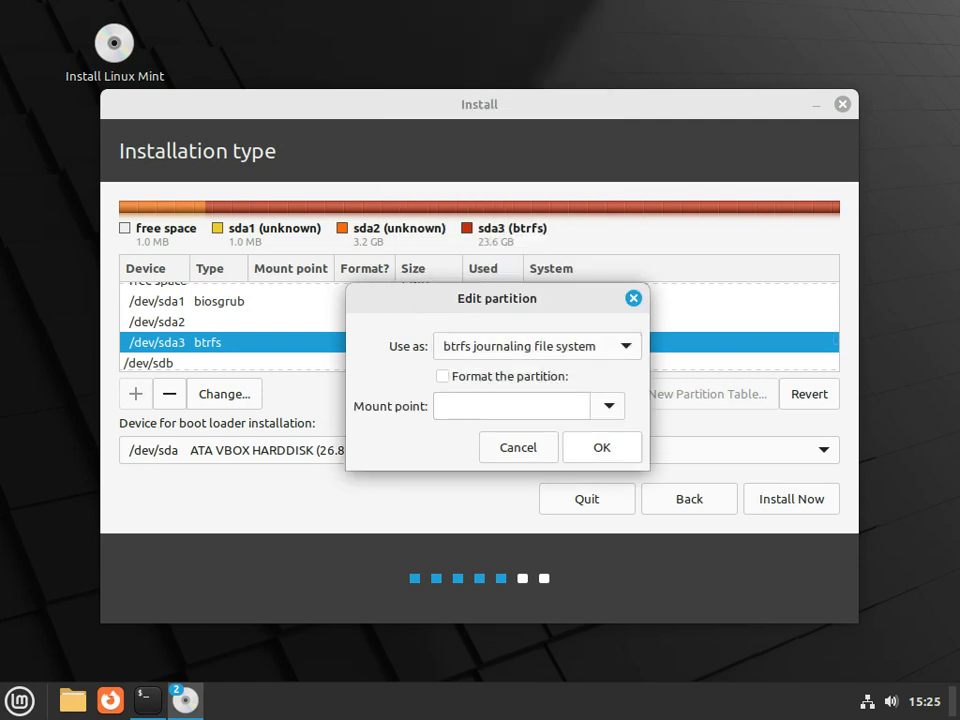
click(608, 406)
click(460, 437)
key(Return)
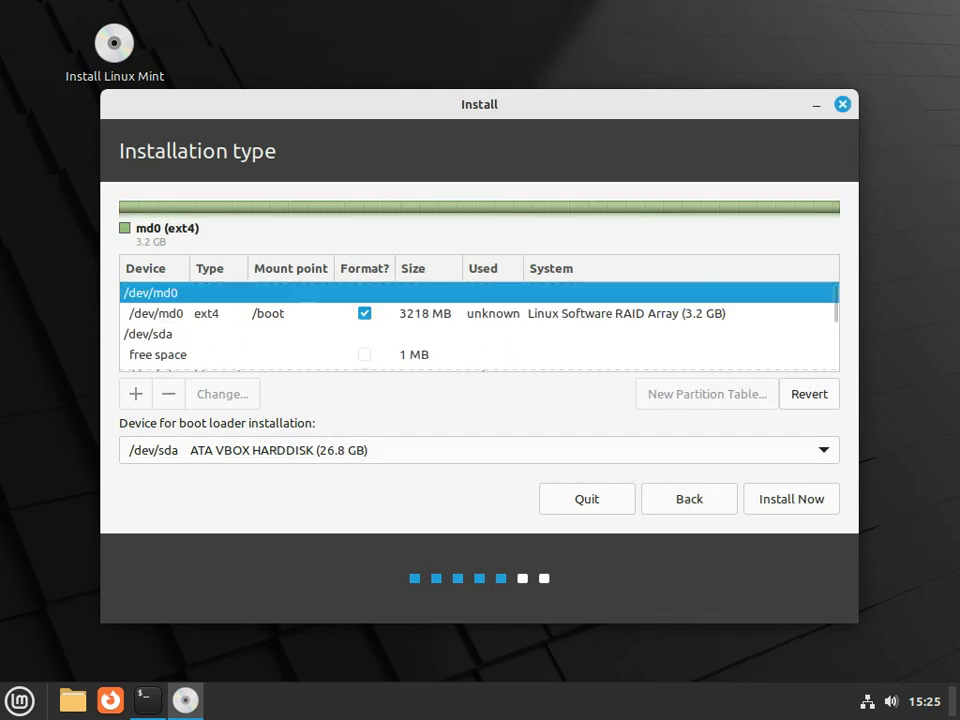
Step: Keep /dev/sda as boot loader device, start the install, and accept the EFI warning and disk writes
click(479, 450)
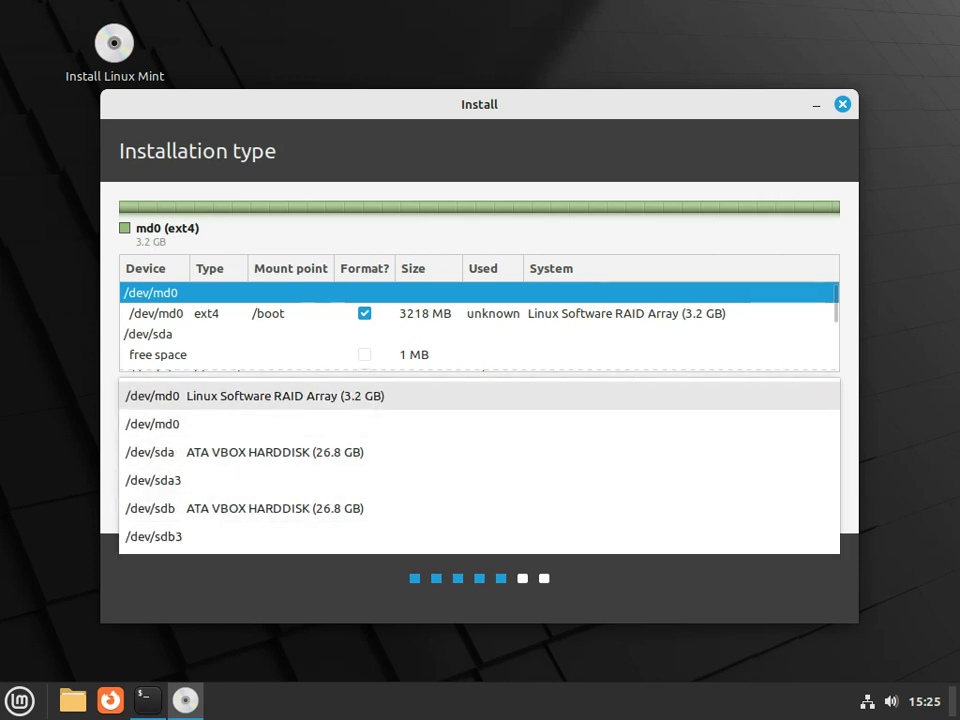
key(Return)
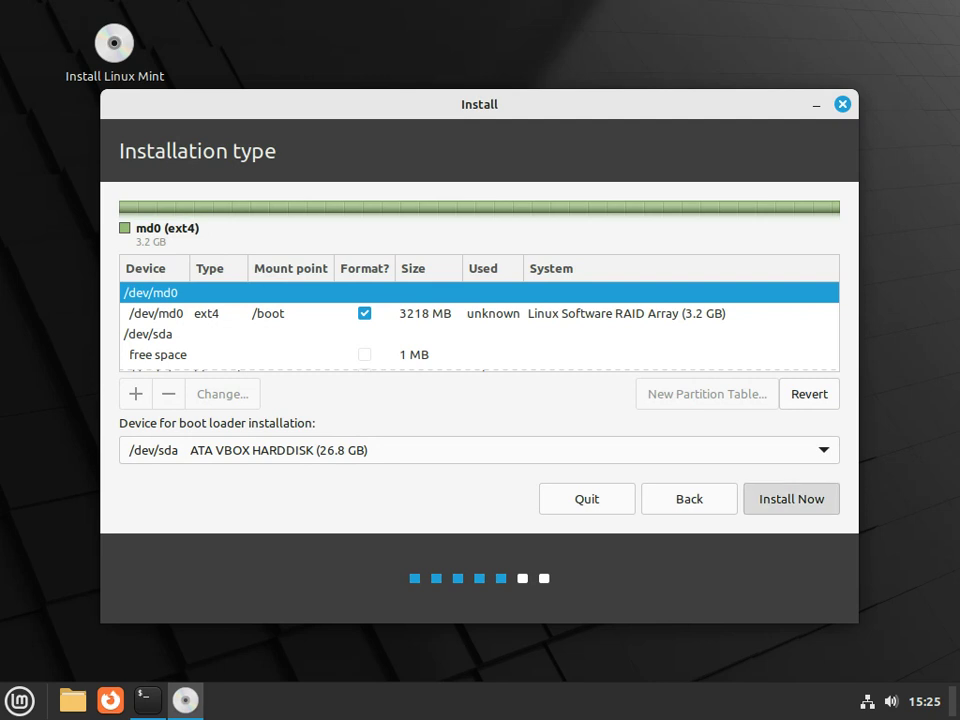
key(Return)
key(Return)
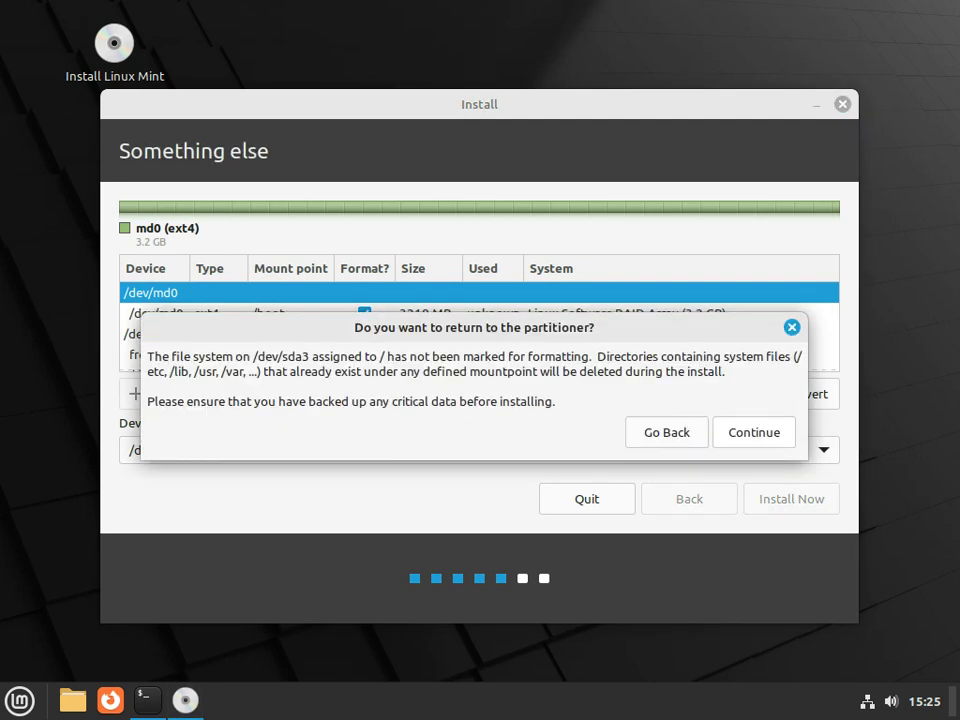
key(Return)
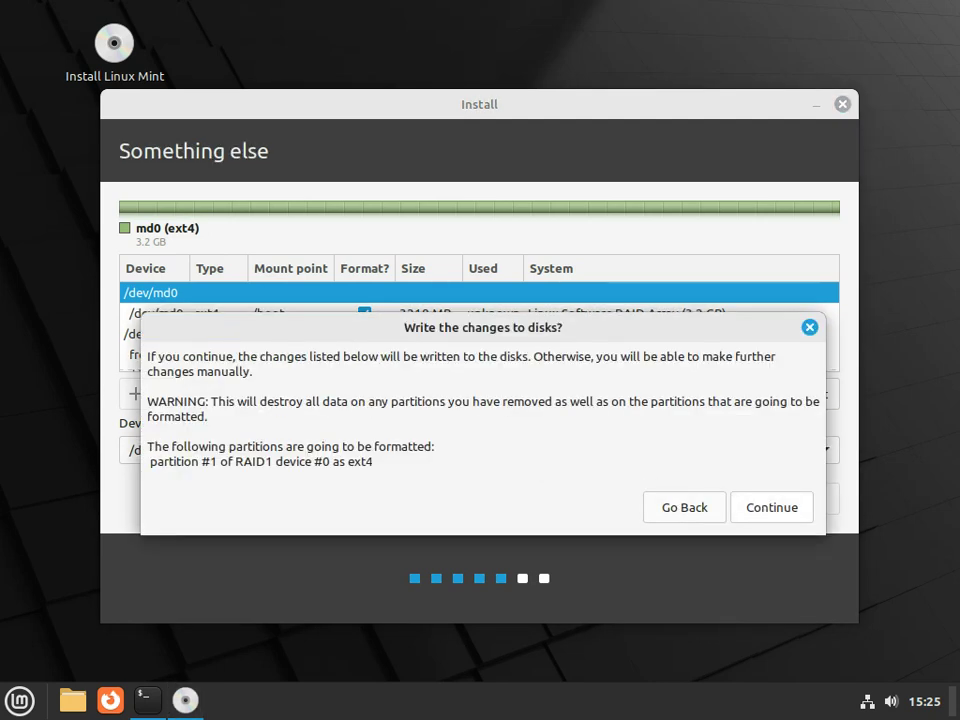
key(Return)
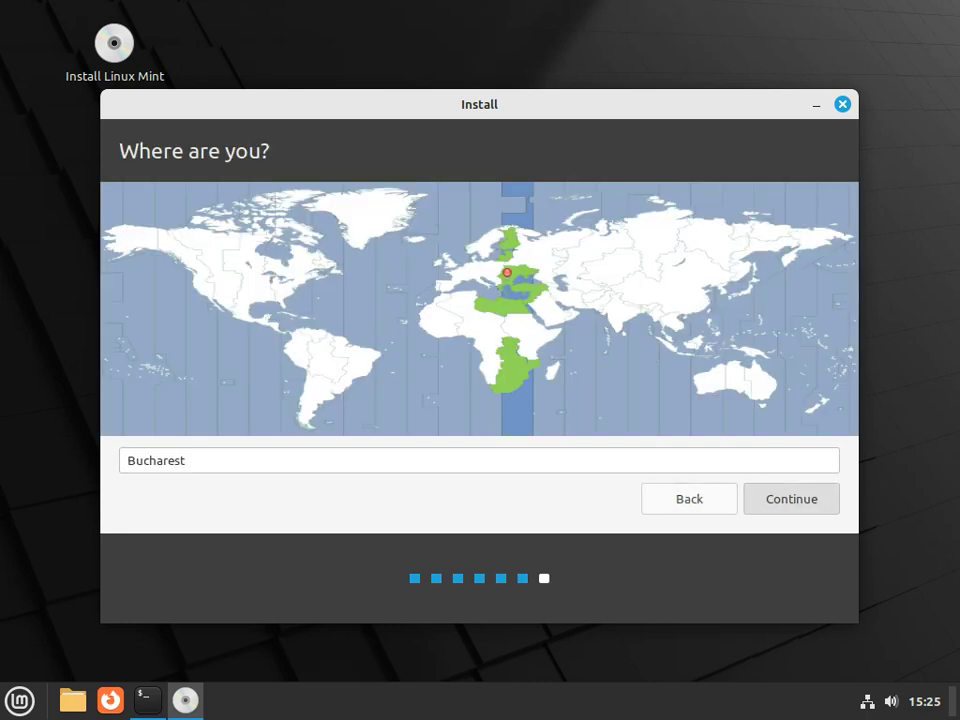
Step: Keep the Bucharest time zone, enter the user's name and password twice, and submit
key(Return)
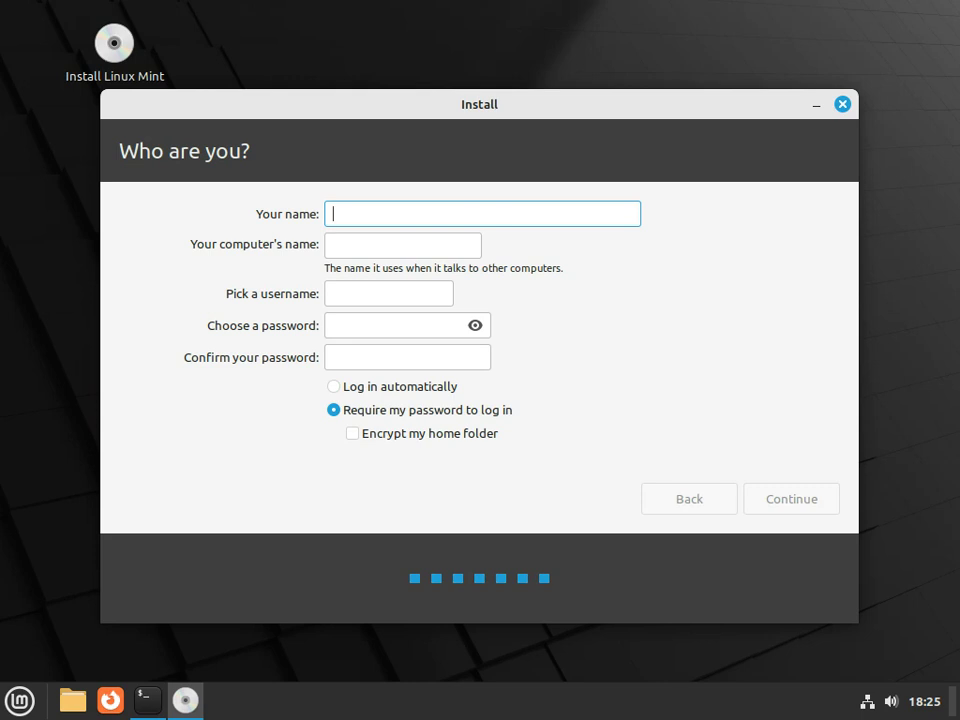
text(zed)
click(395, 325)
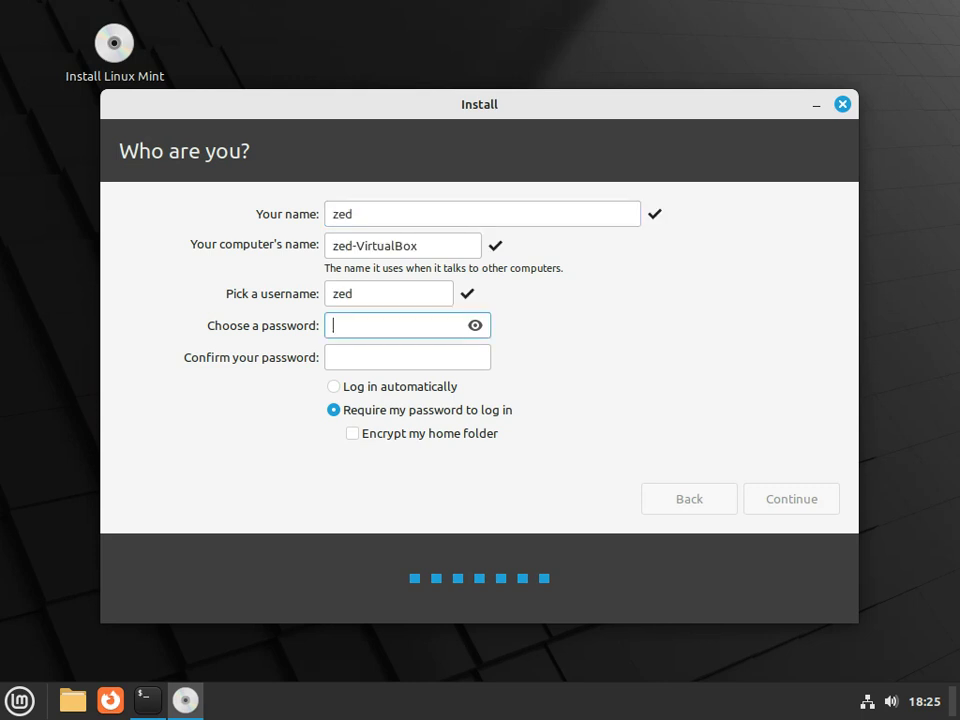
text(******)
key(Tab)
text(******)
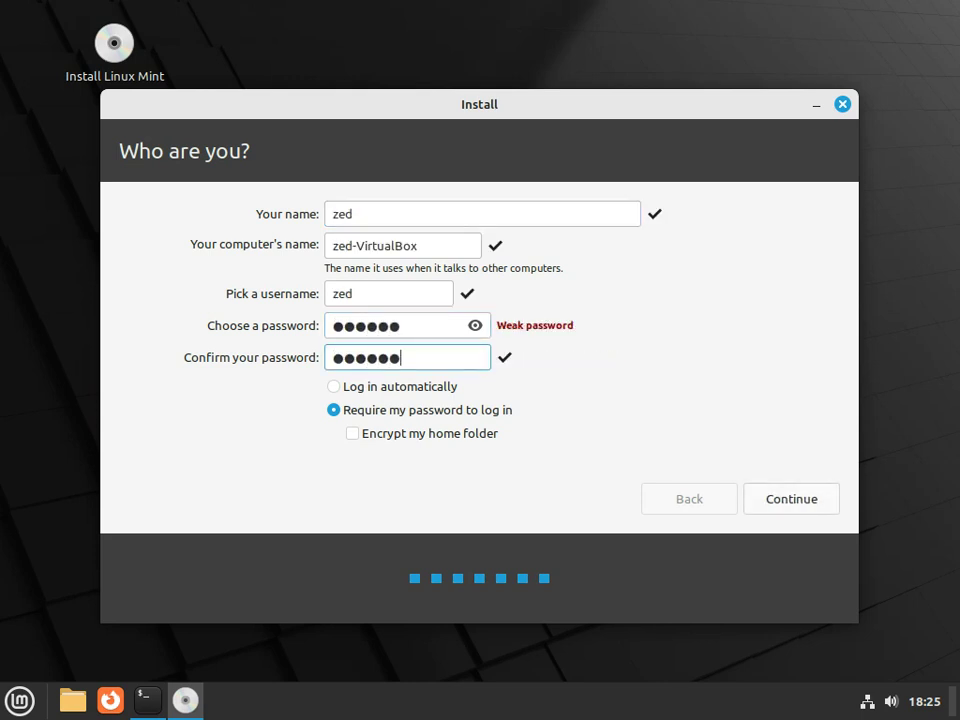
key(Return)
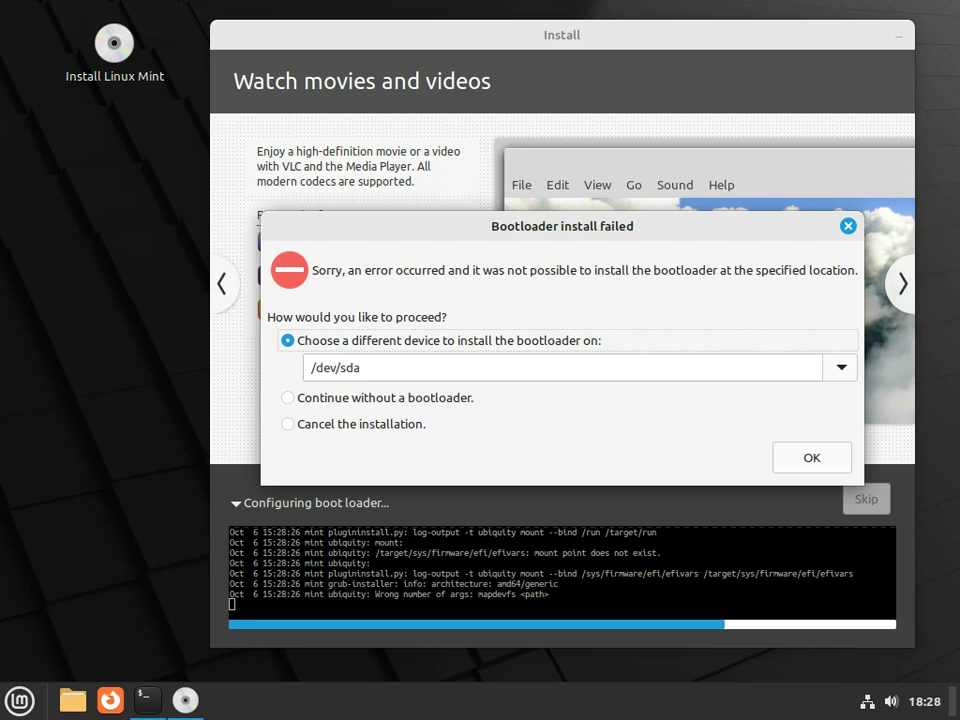
Step: Finish without a bootloader and choose Continue Testing when installation completes
click(288, 397)
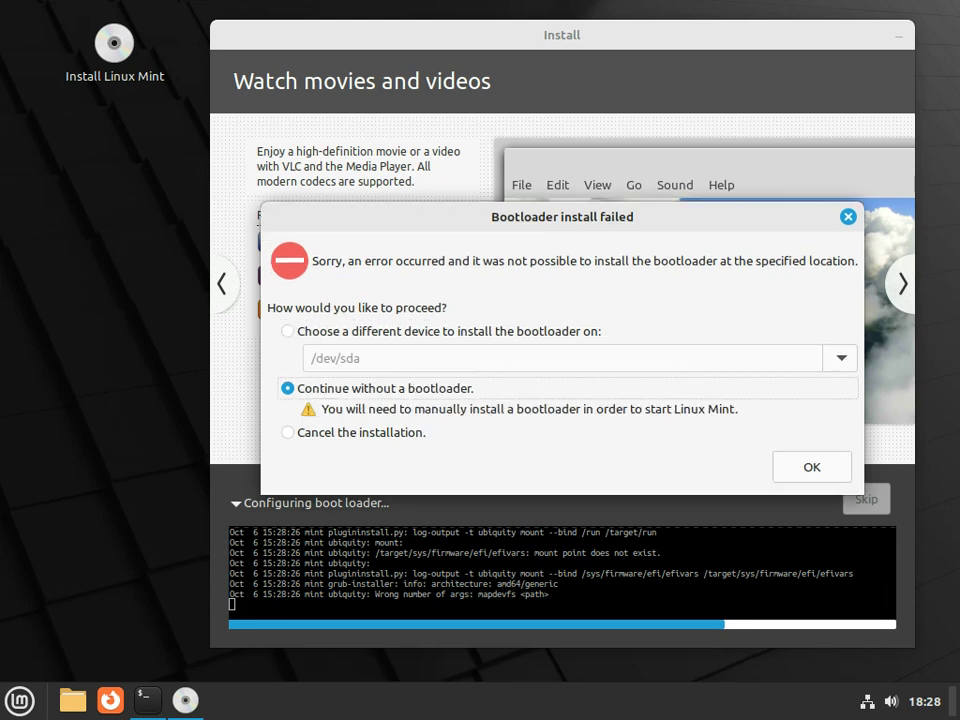
click(810, 465)
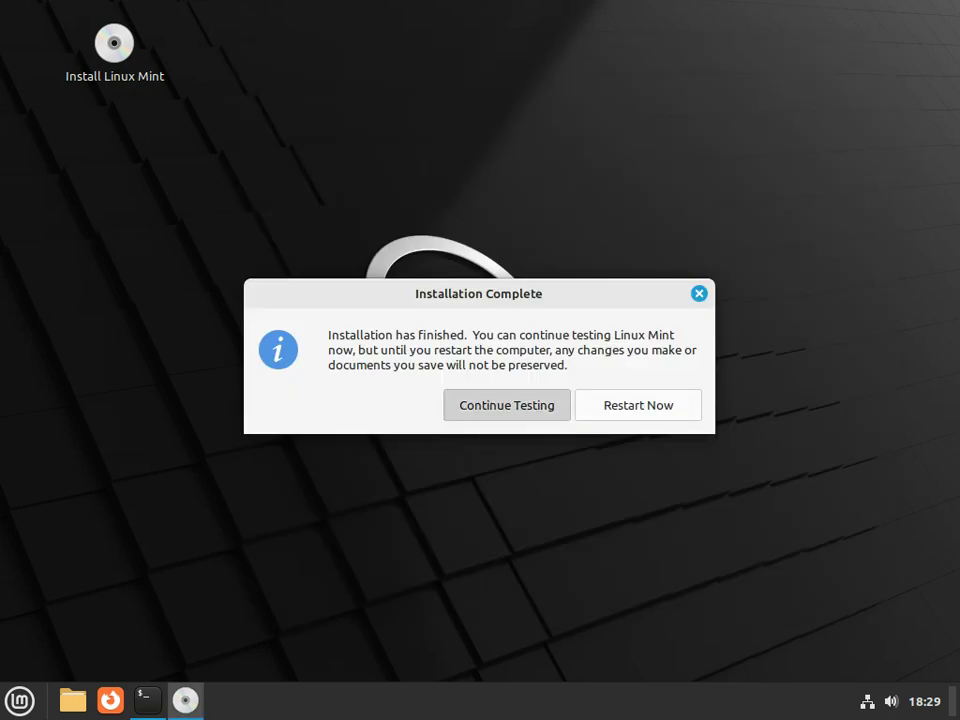
key(Return)
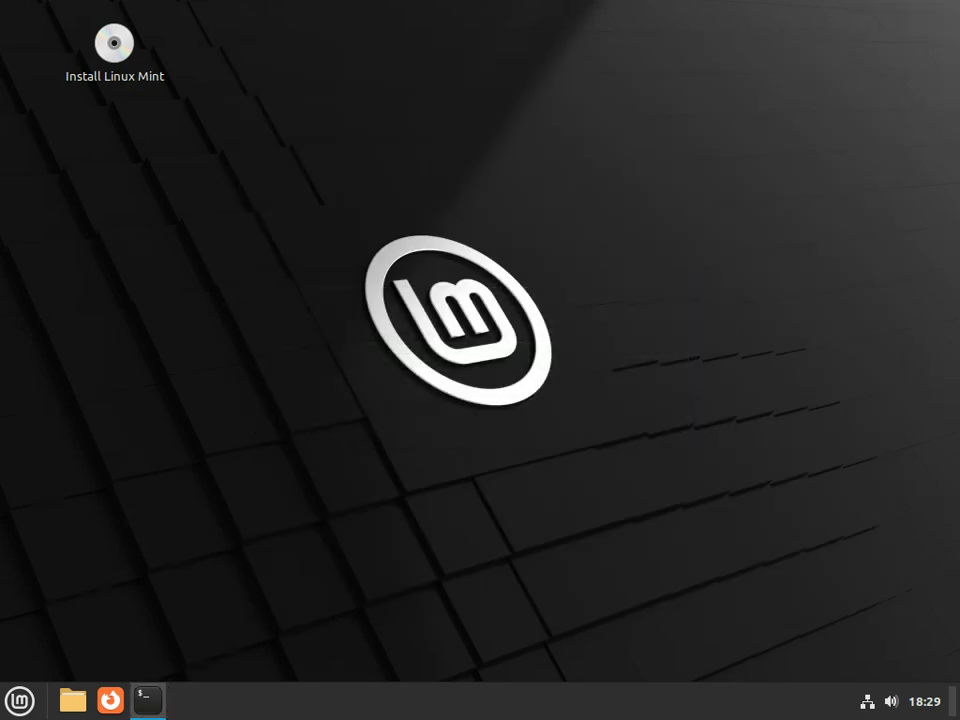
Step: Back in the terminal, mount the @ subvolume of /dev/sda3 at /mnt
key(alt+Tab)
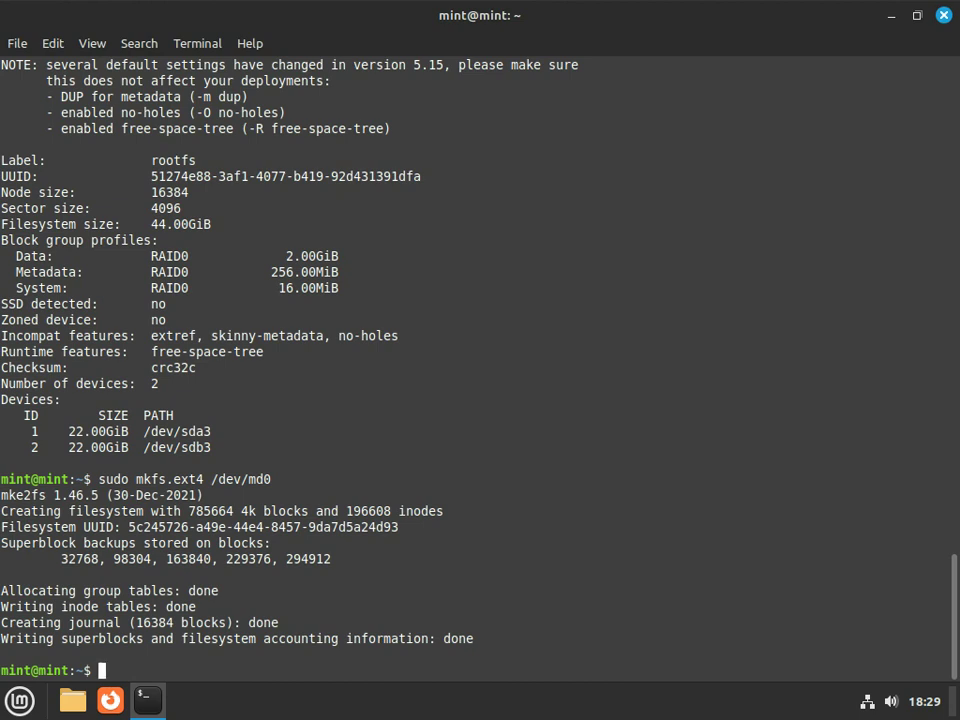
text(sudo mount -o )
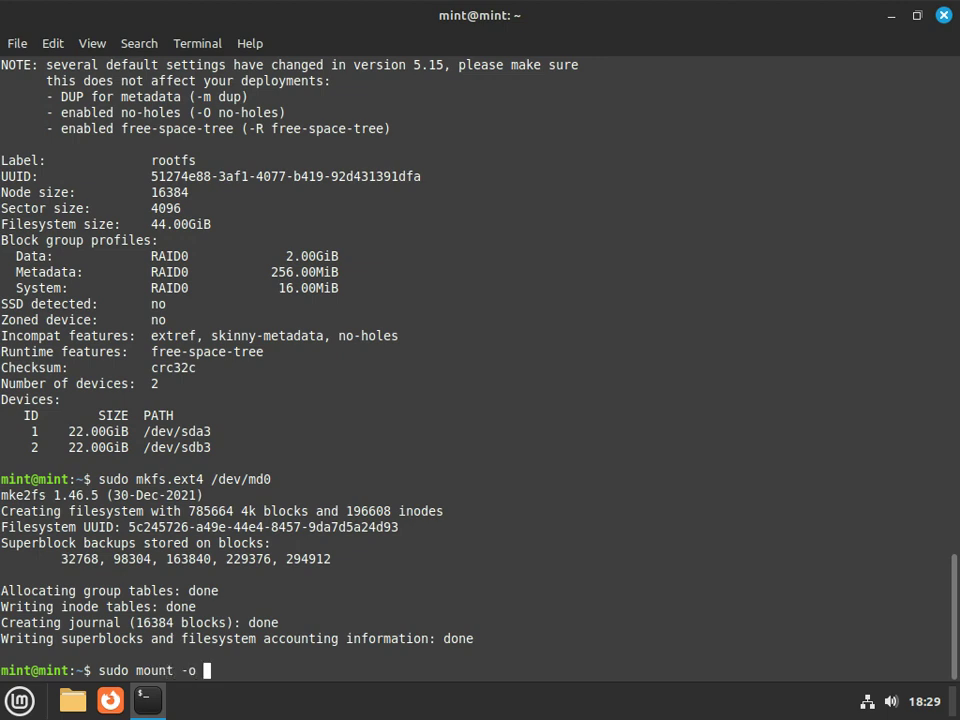
text(subvol=@ /dev/sda3 /mnt)
key(Return)
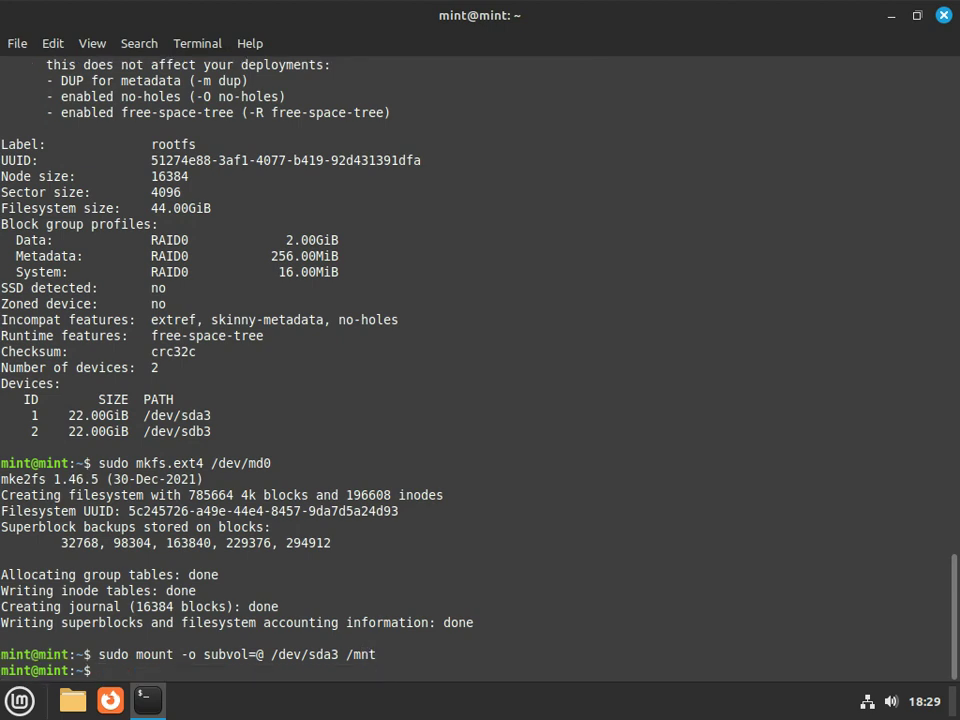
Step: Mount /dev/md0 at /mnt/boot, then enter the rbind command for /dev
text(sudo mount /dev/s)
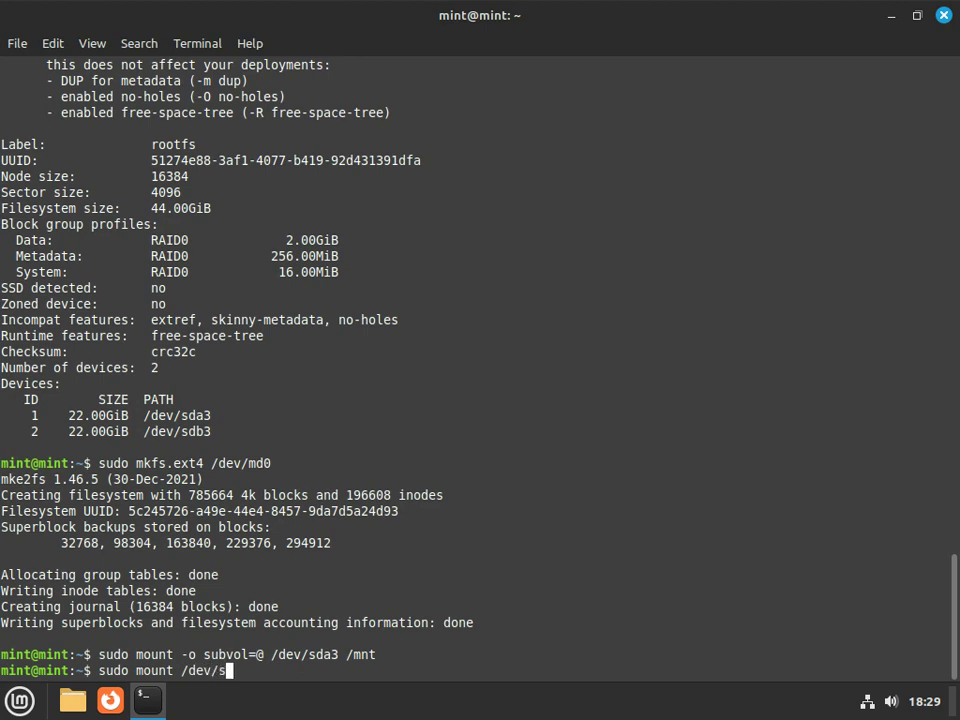
text(md0/b)
key(BackSpace)
text(mnt/boot)
key(Return)
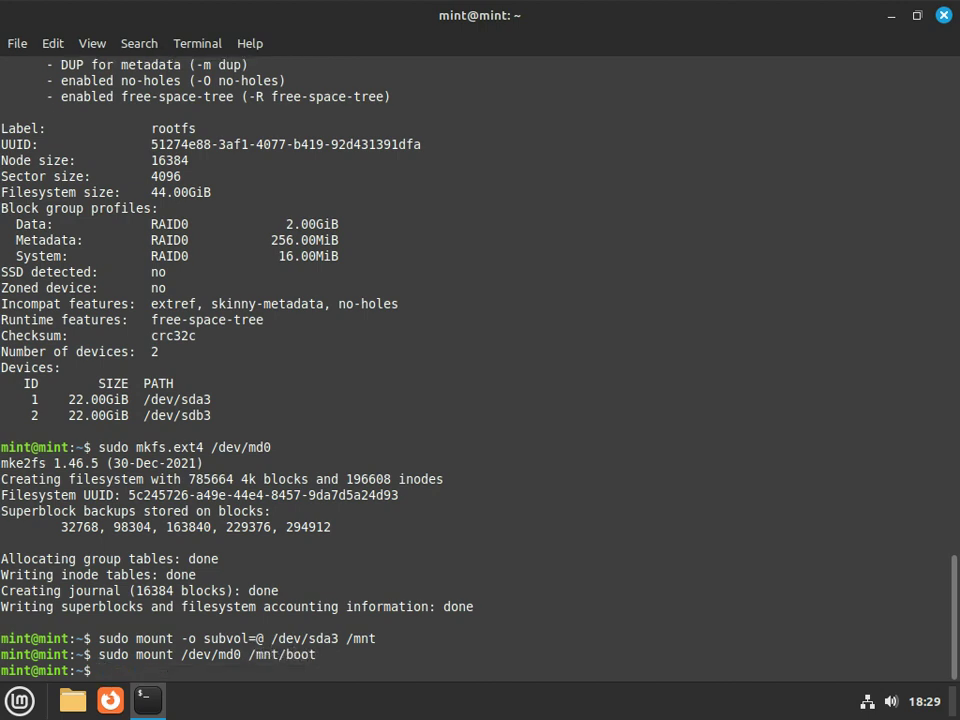
text(sudo mount -)
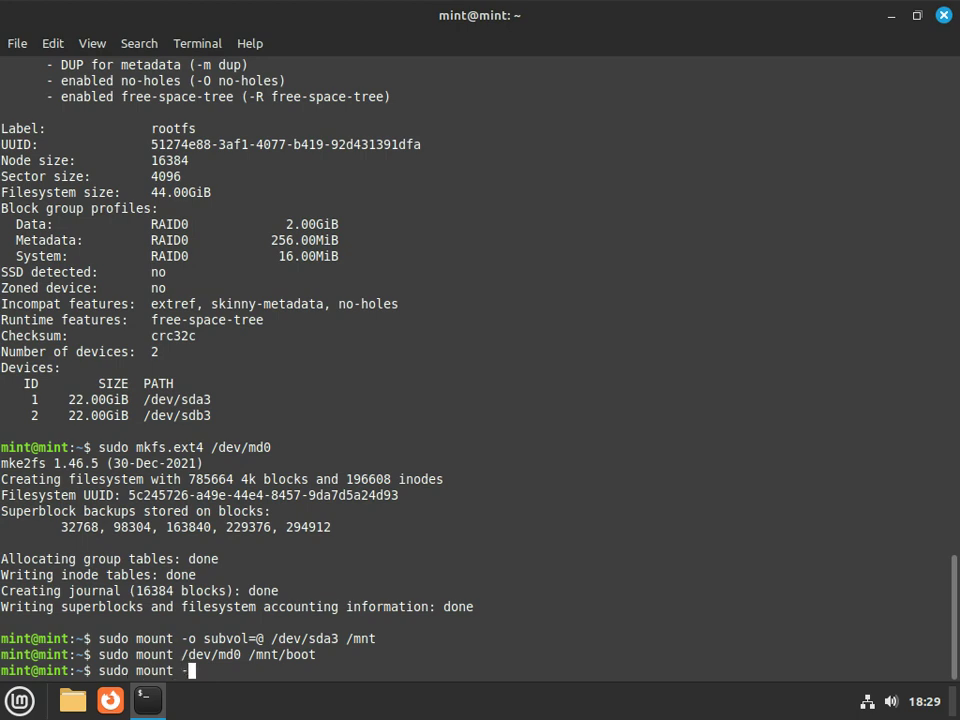
text(-rbind /dev /mnt/)
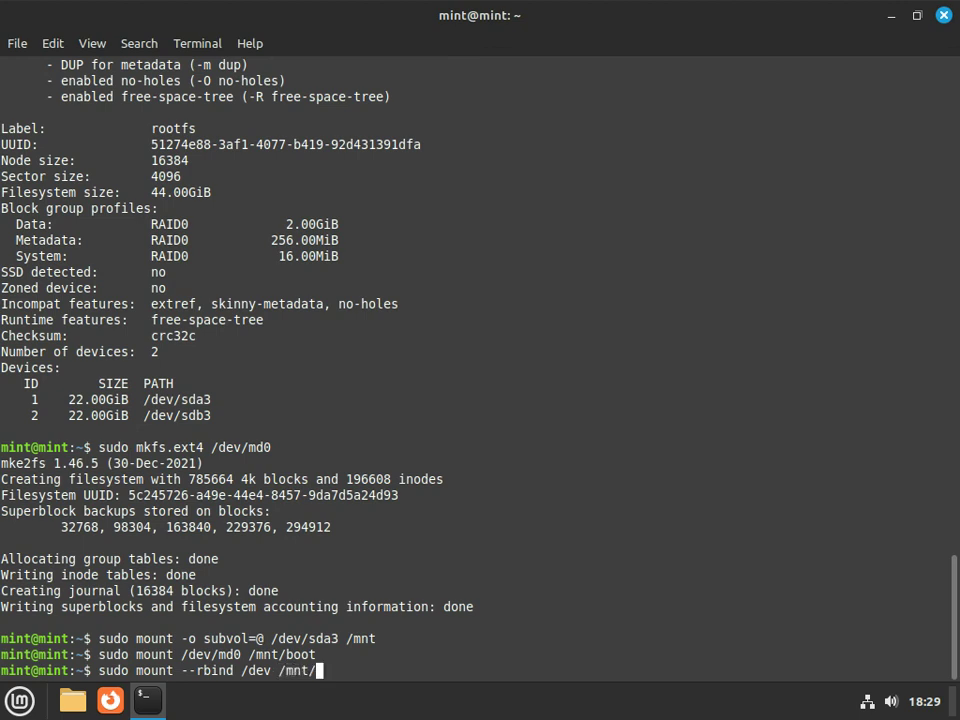
text(dev)
Step: Bind-mount /dev and /sys into /mnt/dev and /mnt/sys
key(Return)
key(Up)
key(Left)
key(Left)
key(Left)
key(Left)
key(Left)
key(Left)
key(Left)
key(Left)
key(Left)
key(Left)
key(Left)
key(BackSpace)
text(sys)
key(End)
key(BackSpace)
key(BackSpace)
Step: Bind-mount /proc into /mnt/proc by editing the recalled mount command
key(BackSpace)
text(sys)
key(Return)
key(Up)
key(Left)
key(Left)
key(Left)
key(Left)
key(Left)
key(Left)
key(Left)
key(Left)
key(Left)
key(BackSpace)
key(BackSpace)
key(BackSpace)
text(proc)
key(End)
key(BackSpace)
key(BackSpace)
key(BackSpace)
text(proc)
key(Return)
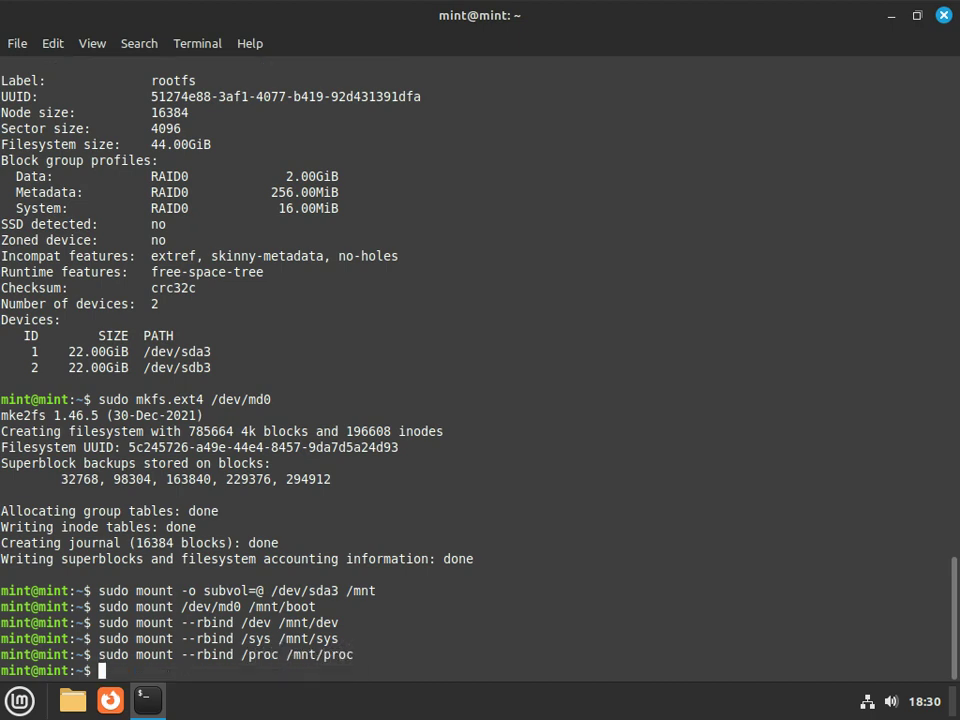
Step: Delete the installed system's /mnt/etc/resolv.conf with sudo rm
text(sudo rm /mnt/etc/res)
key(Tab)
key(Return)
text(sudo)
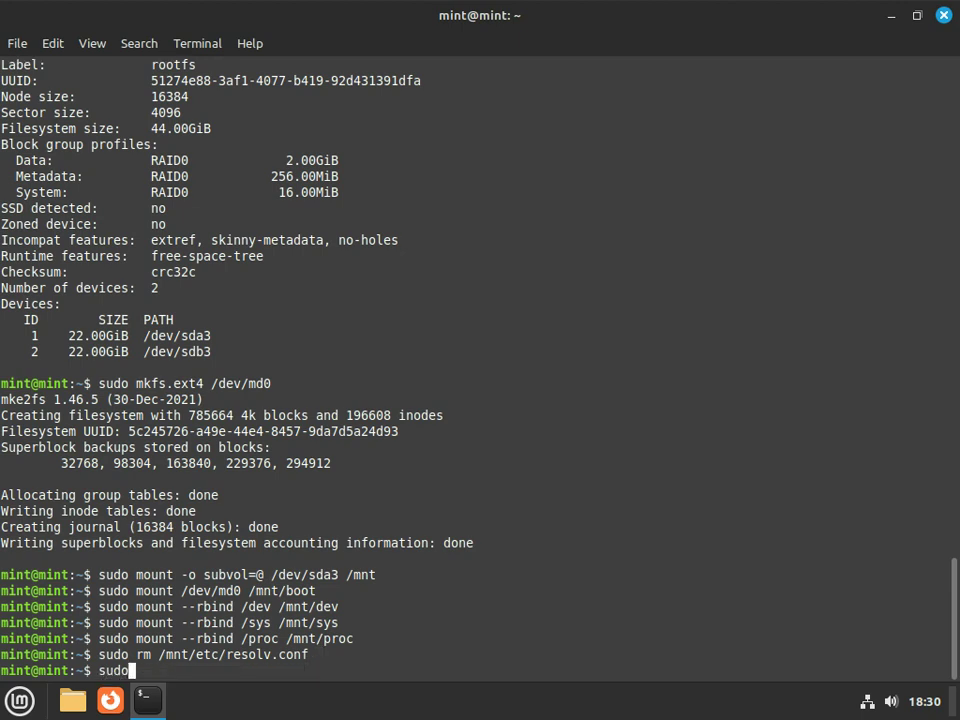
text( chroot /mnt//bin/bash)
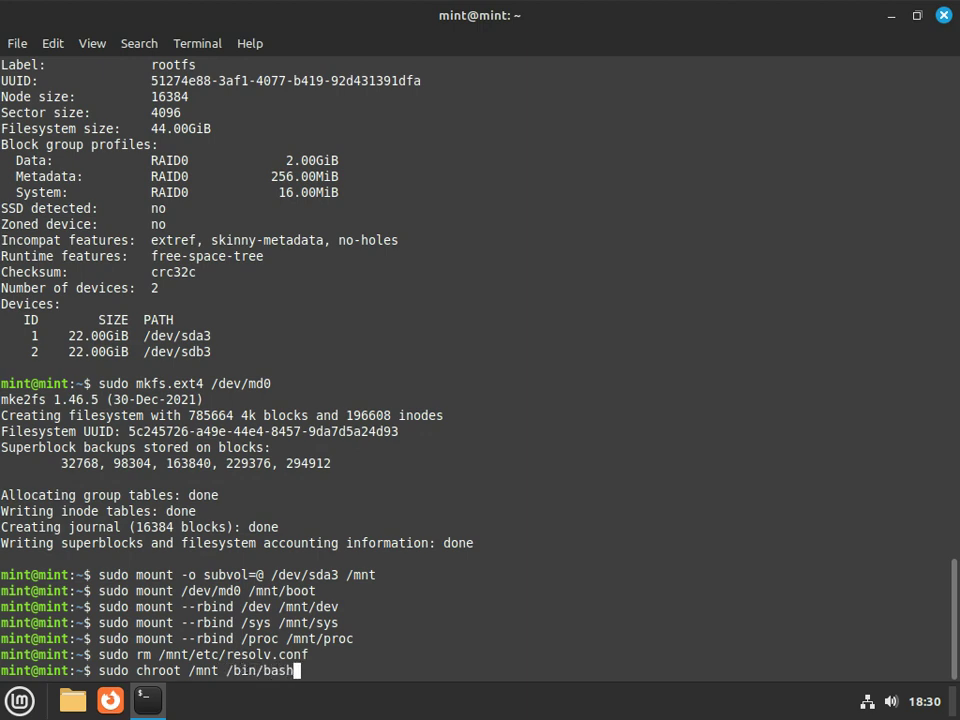
Step: Chroot into /mnt with /bin/bash and append 'nameserver 8.8.8.8' to /etc/resolv.conf
key(Return)
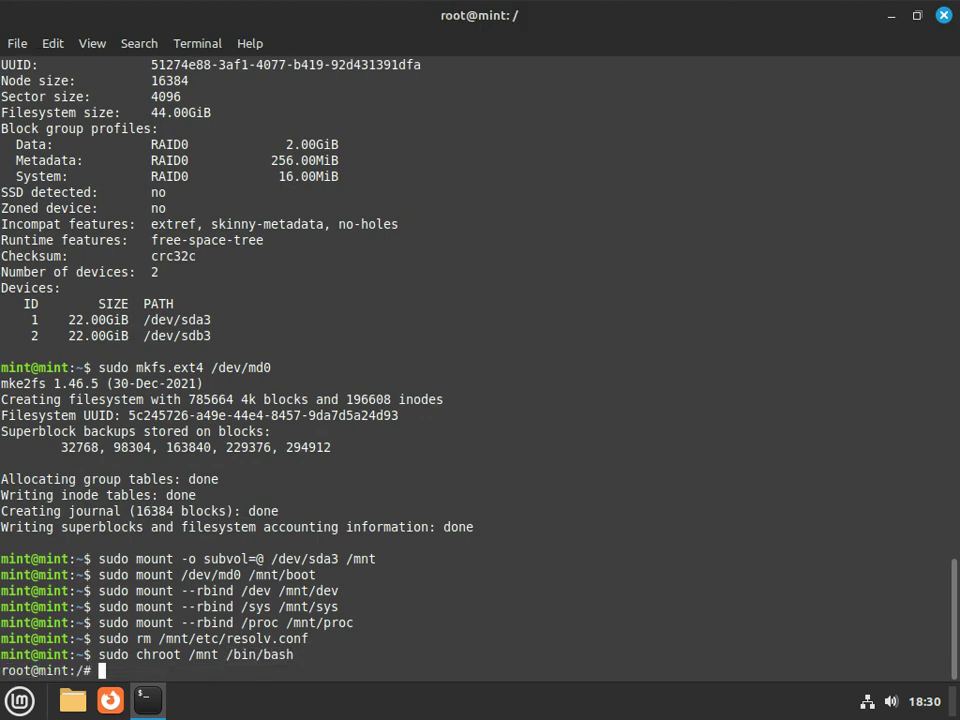
text(echo "nameserver 8.8.8.8" >> /etc/resolv.conf)
key(Return)
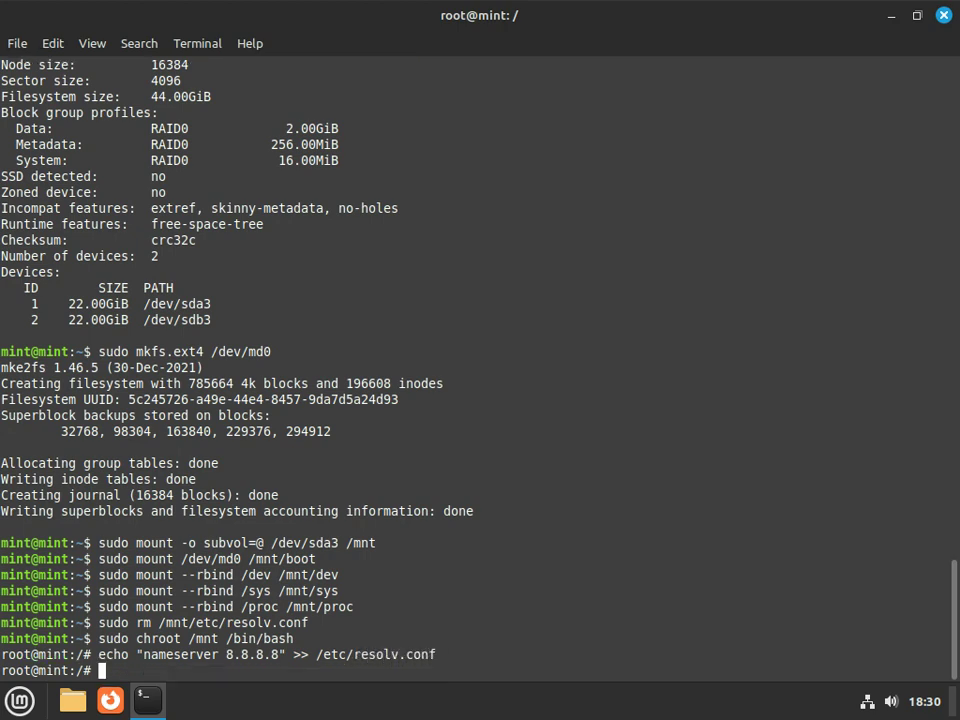